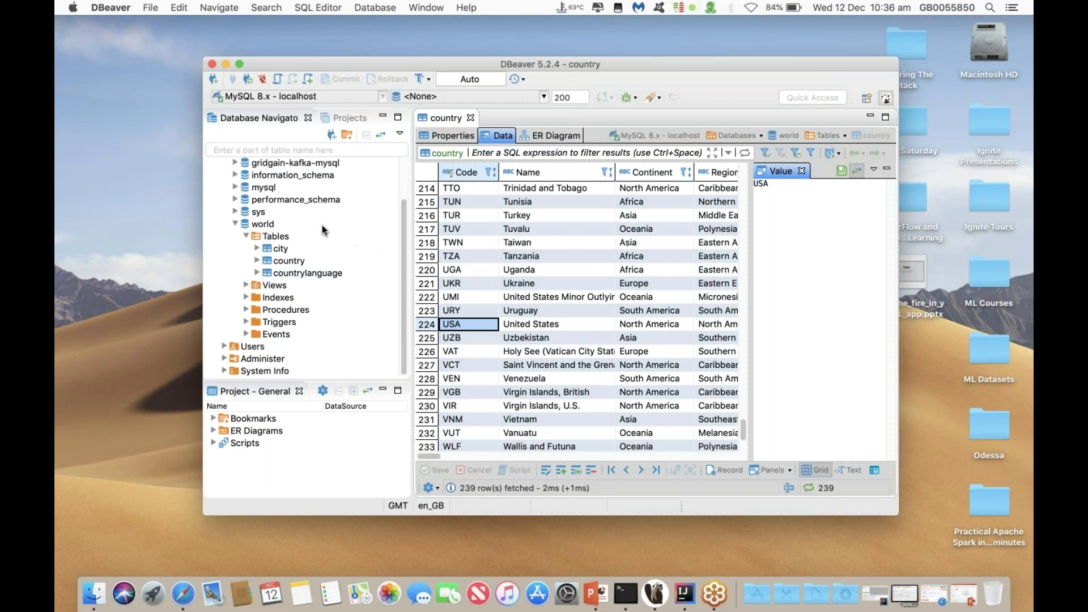
Step: Examine the Tables folder of the world database and the code, name and continent values of the United States row in country
click(265, 224)
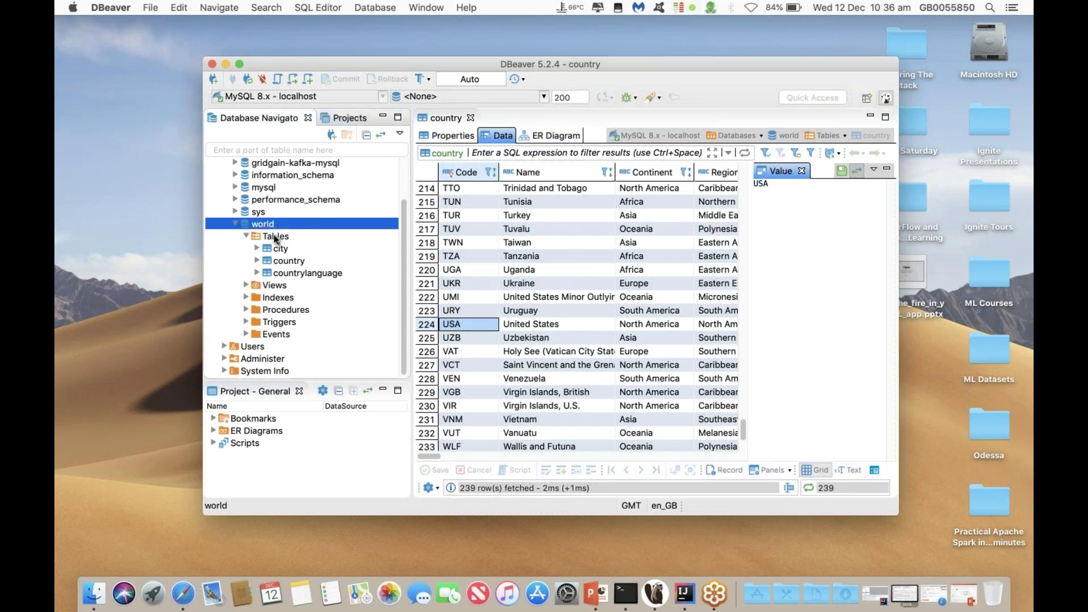
click(282, 237)
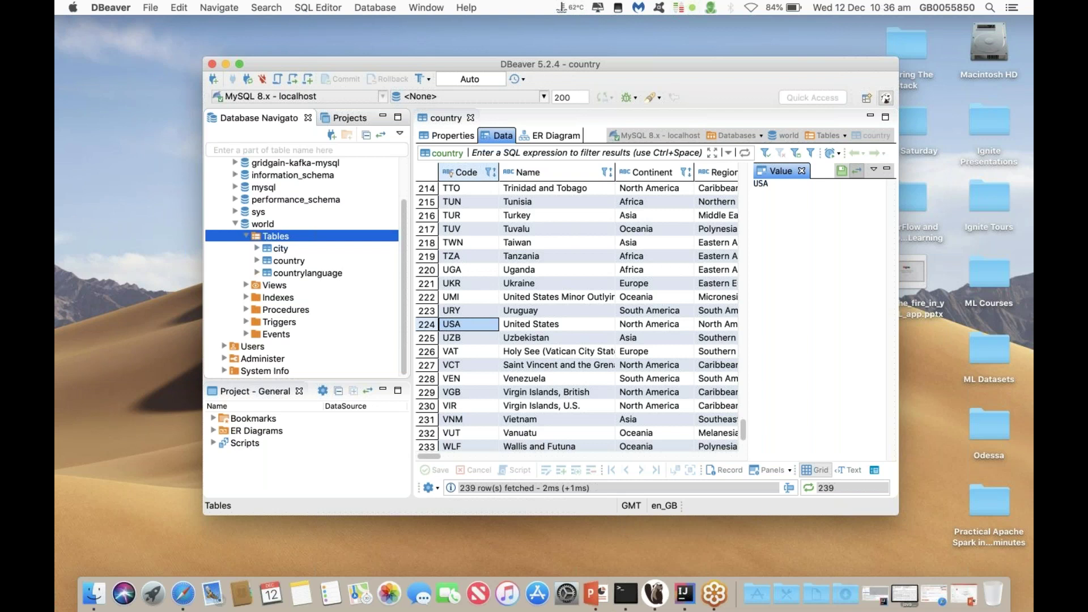
click(468, 323)
click(557, 323)
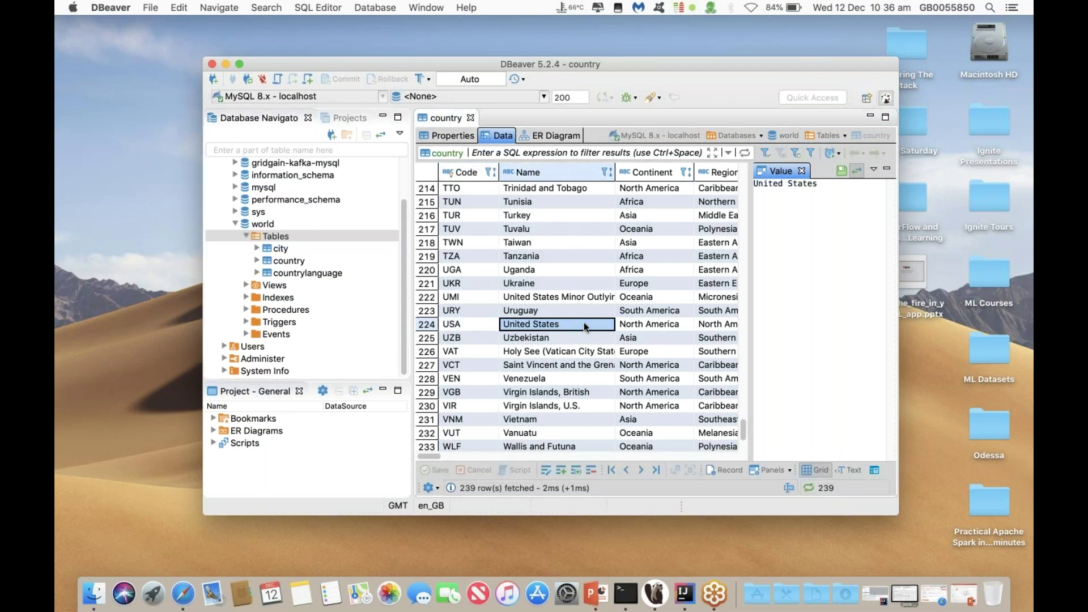
click(648, 325)
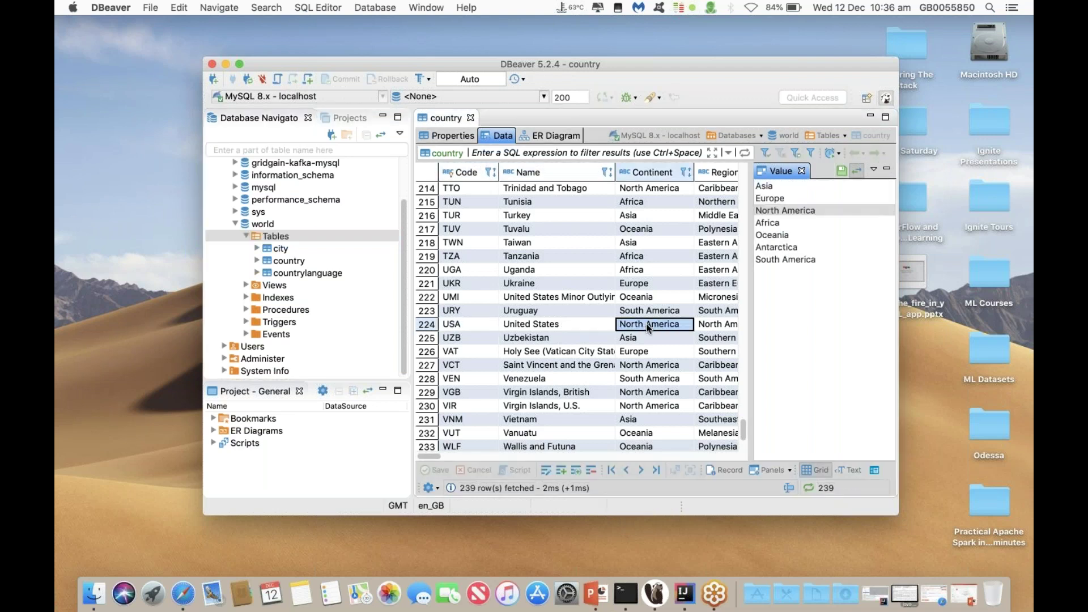
mouse_move(446, 457)
mouse_down()
mouse_move(737, 455)
mouse_move(670, 464)
mouse_move(428, 453)
mouse_up()
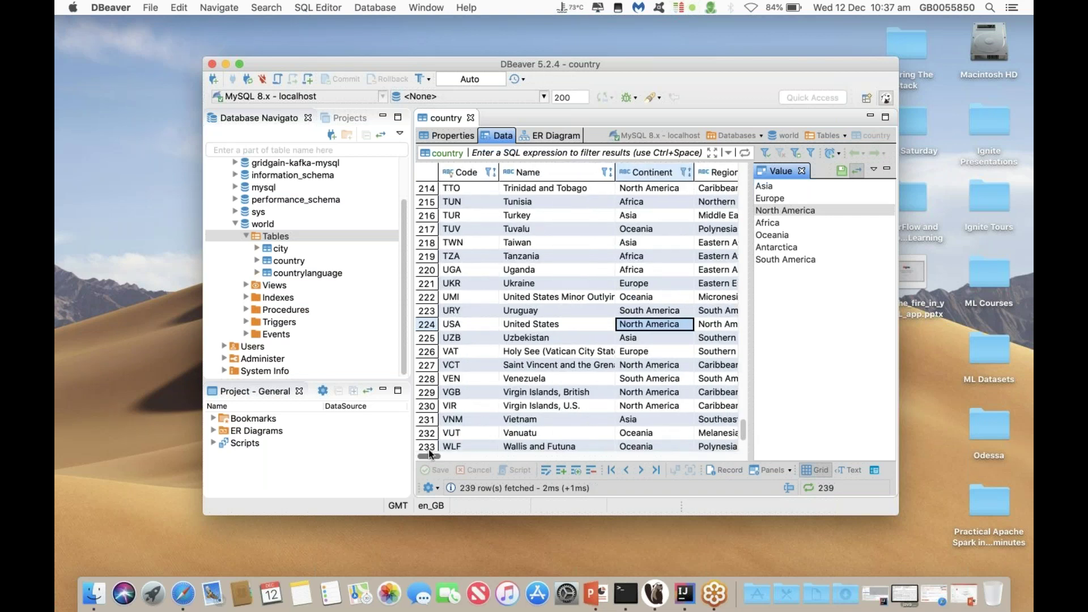
click(539, 325)
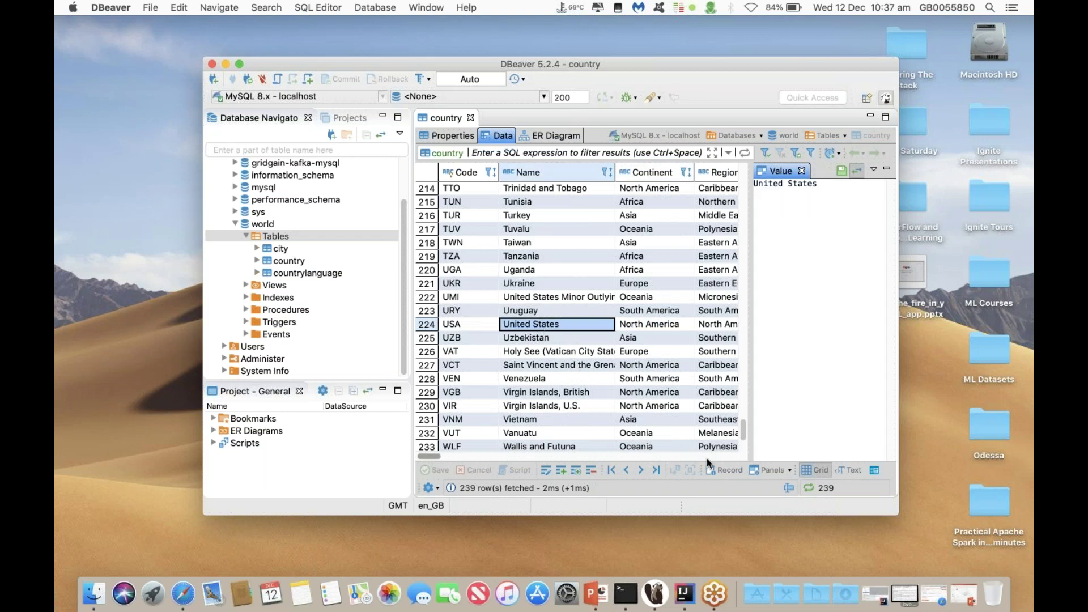
Step: Switch to IntelliJ IDEA, run the LoadCaches class from the load package, and collapse that package
click(686, 594)
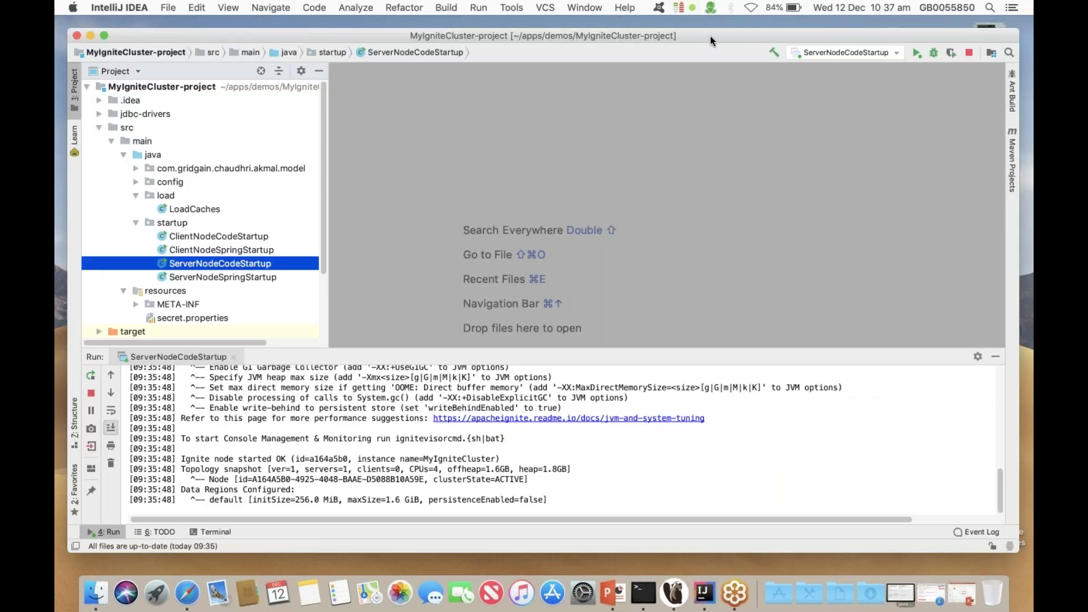
drag(710, 36, 708, 37)
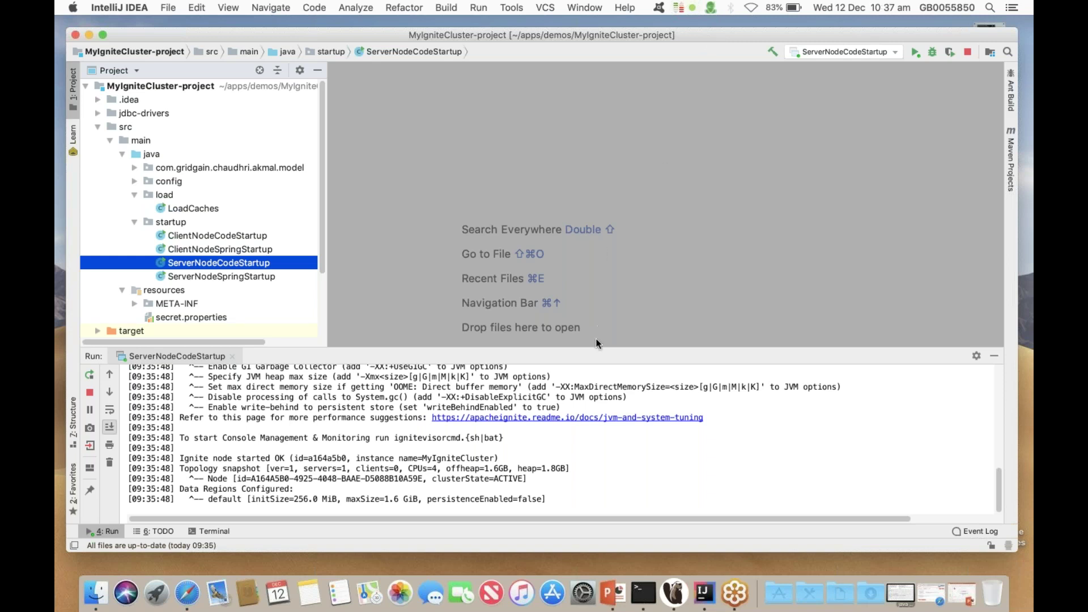
drag(594, 353, 595, 365)
drag(322, 161, 326, 196)
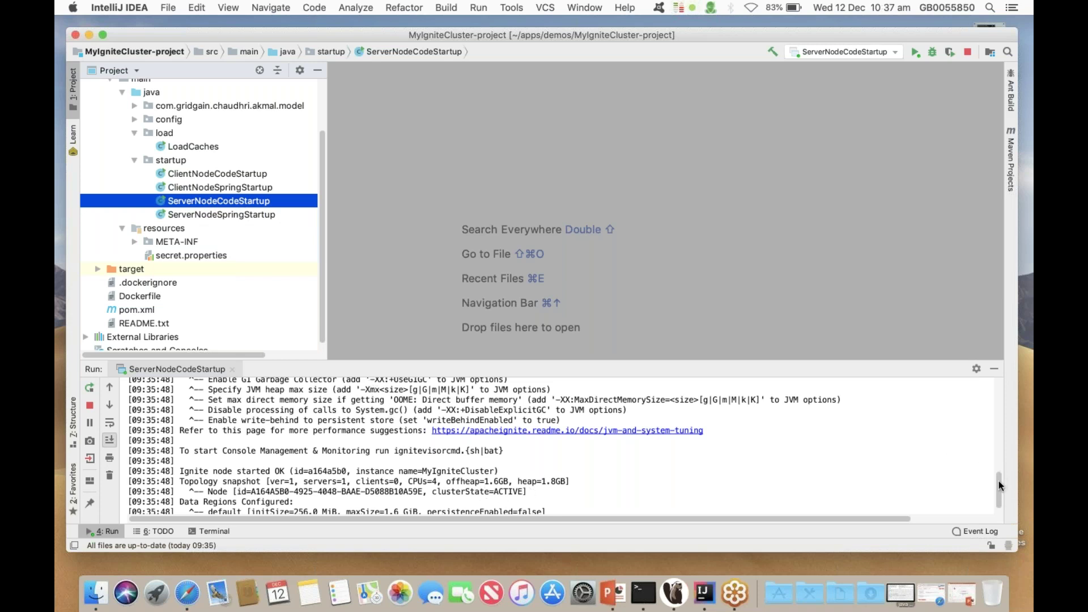
drag(999, 488, 999, 497)
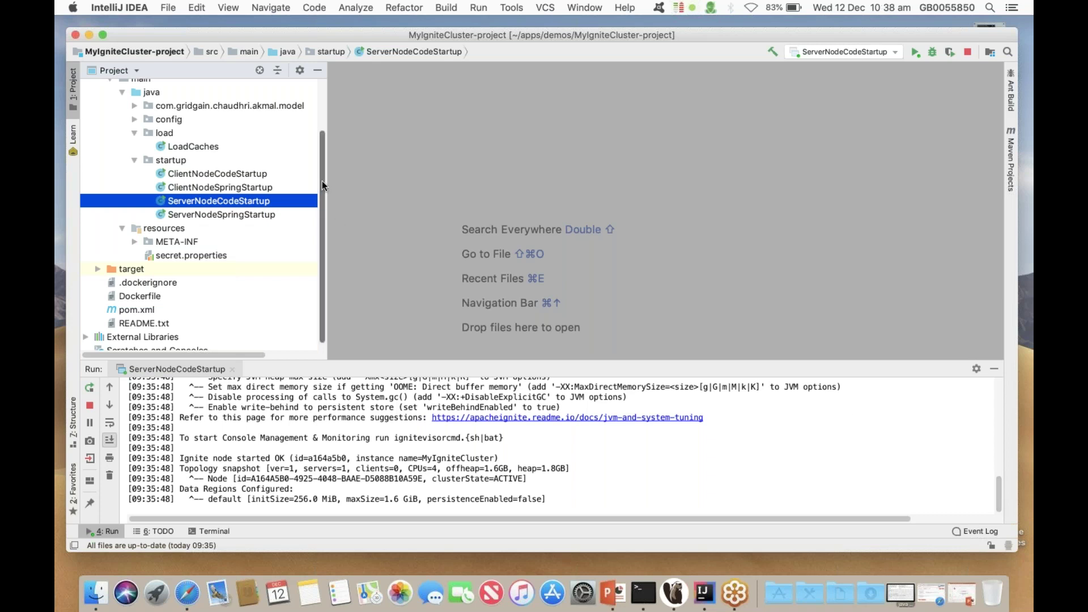
scroll(322, 170, up, 3)
click(203, 193)
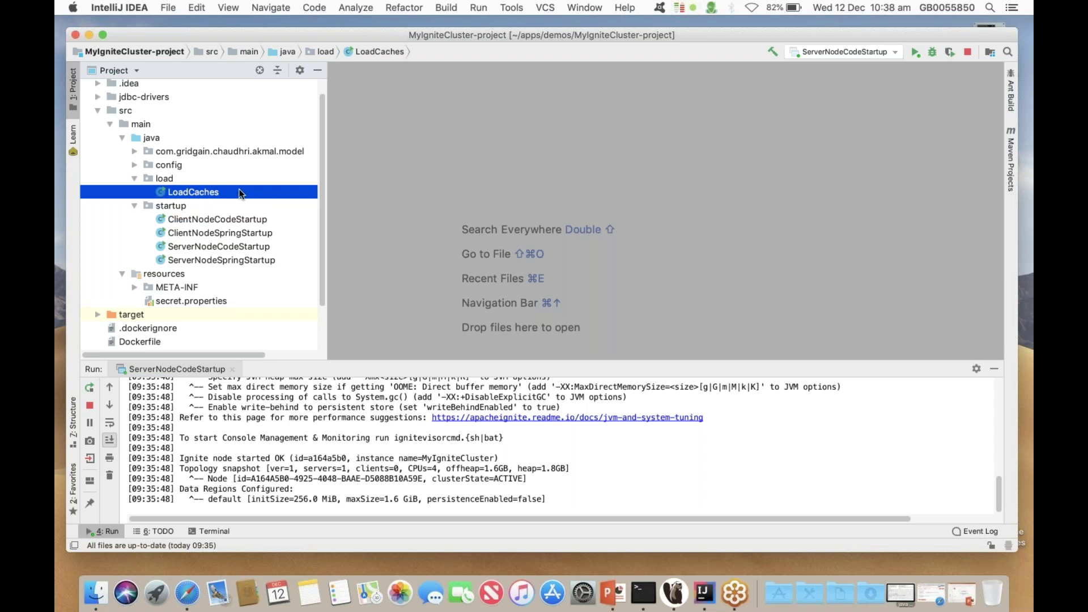
right_click(239, 194)
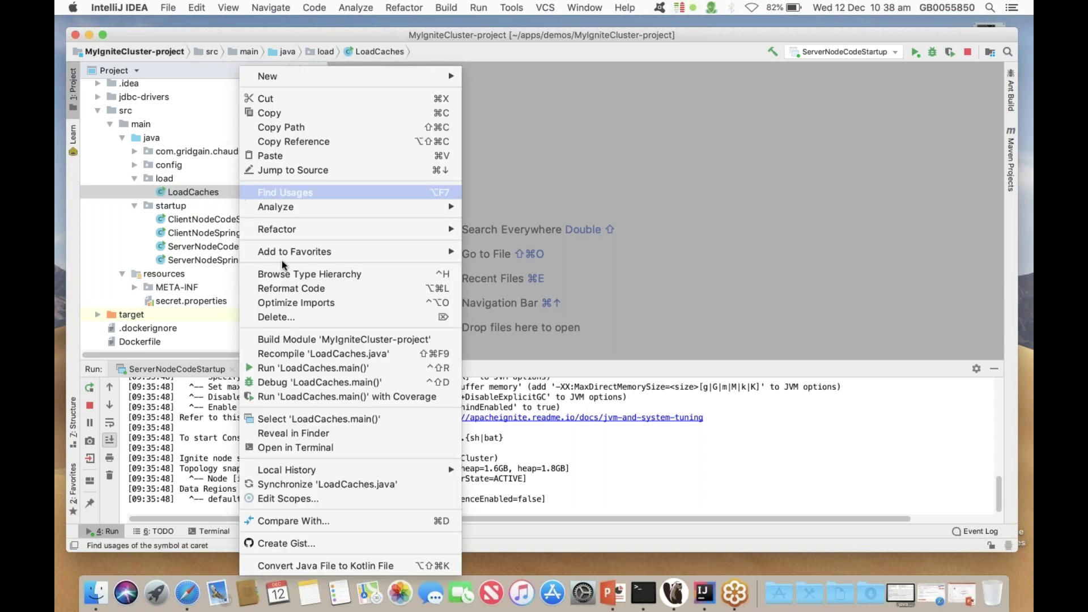
click(346, 377)
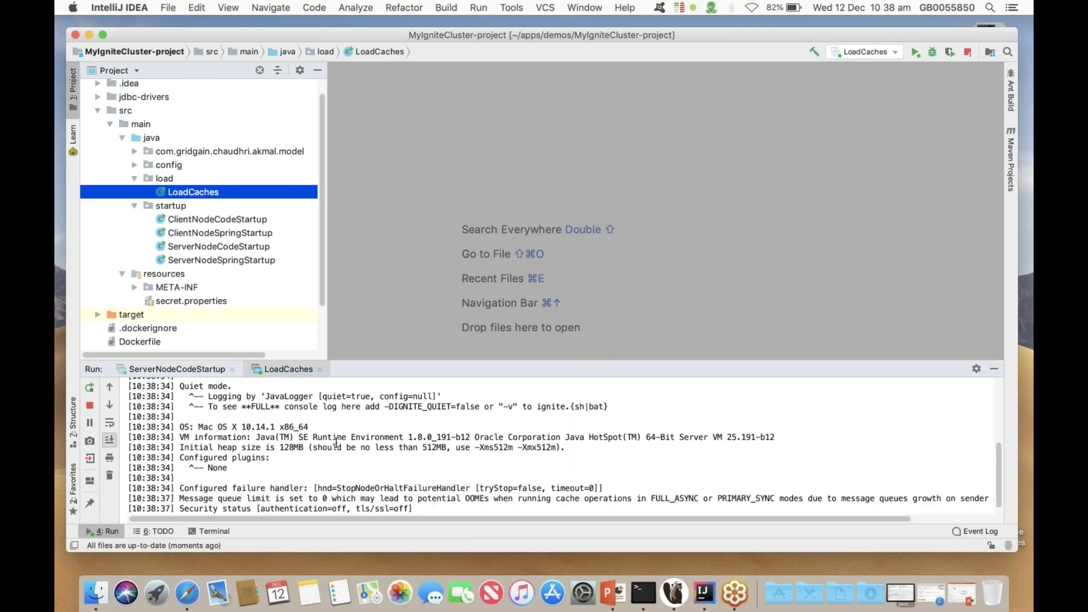
key(Left)
key(Left)
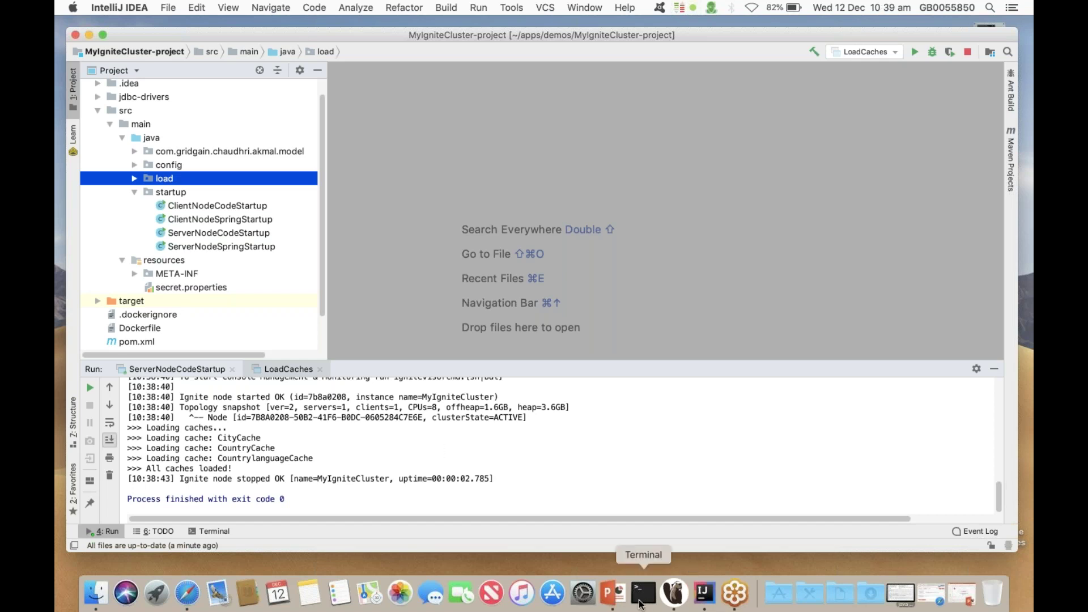
Step: Switch to the GridGain Web Console in Safari and open the monitoring dashboard
click(187, 596)
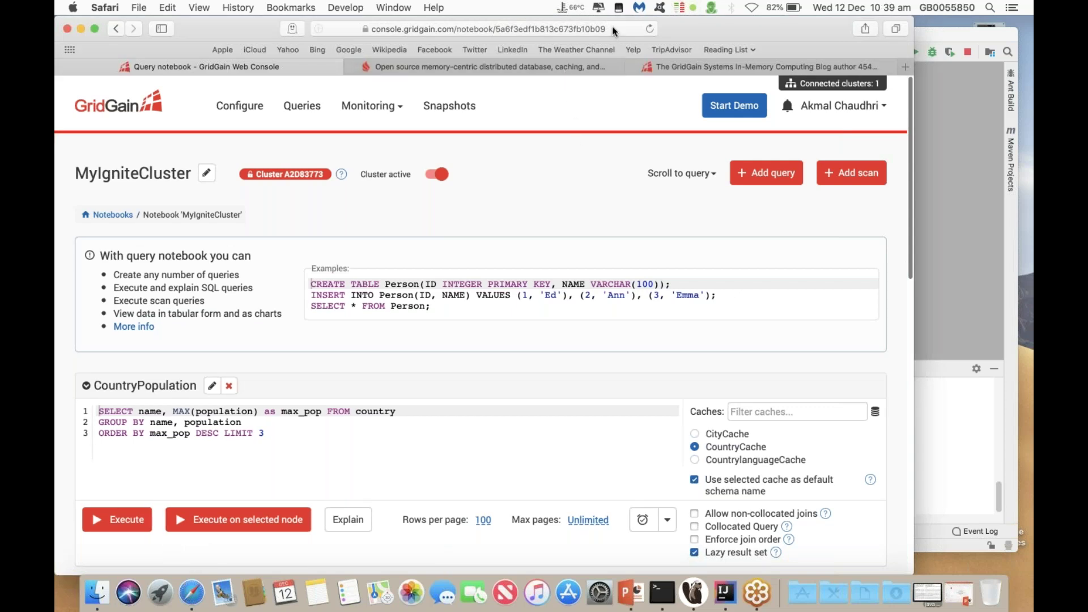
key(super+l)
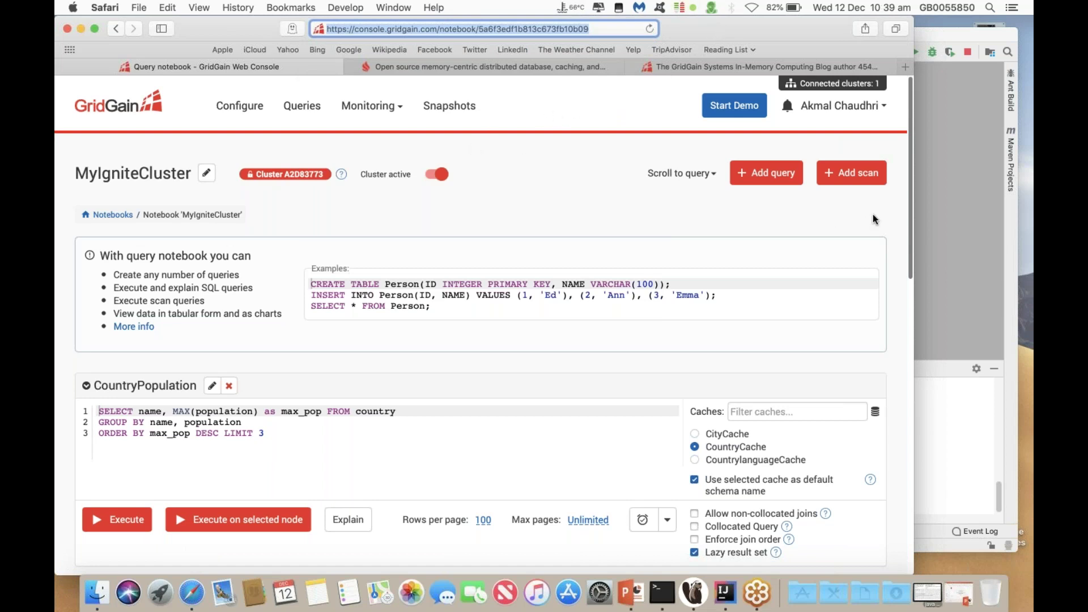
click(909, 196)
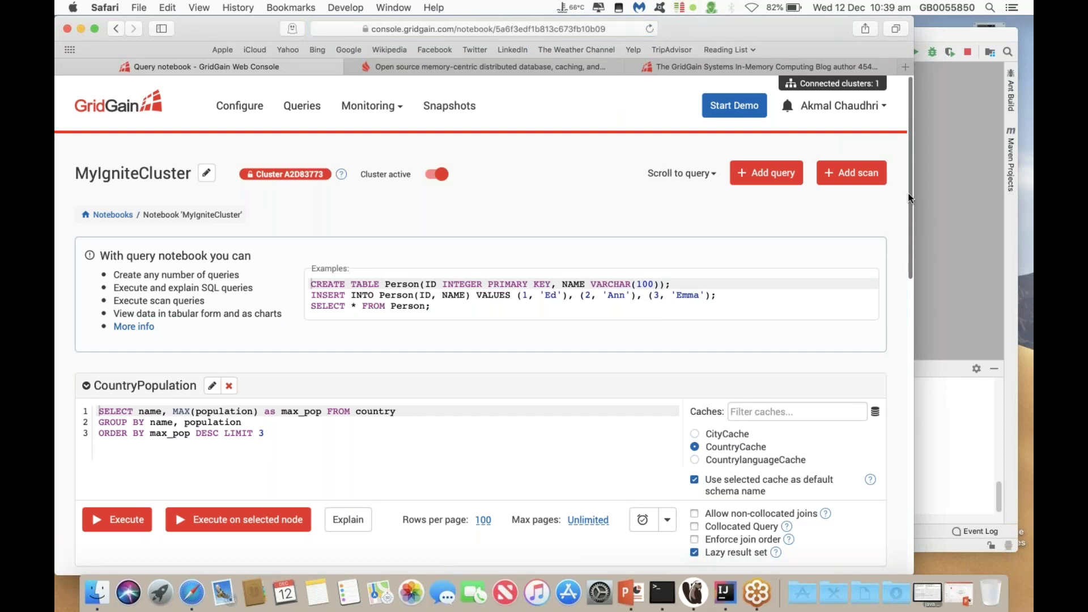
drag(908, 193, 905, 166)
mouse_move(378, 109)
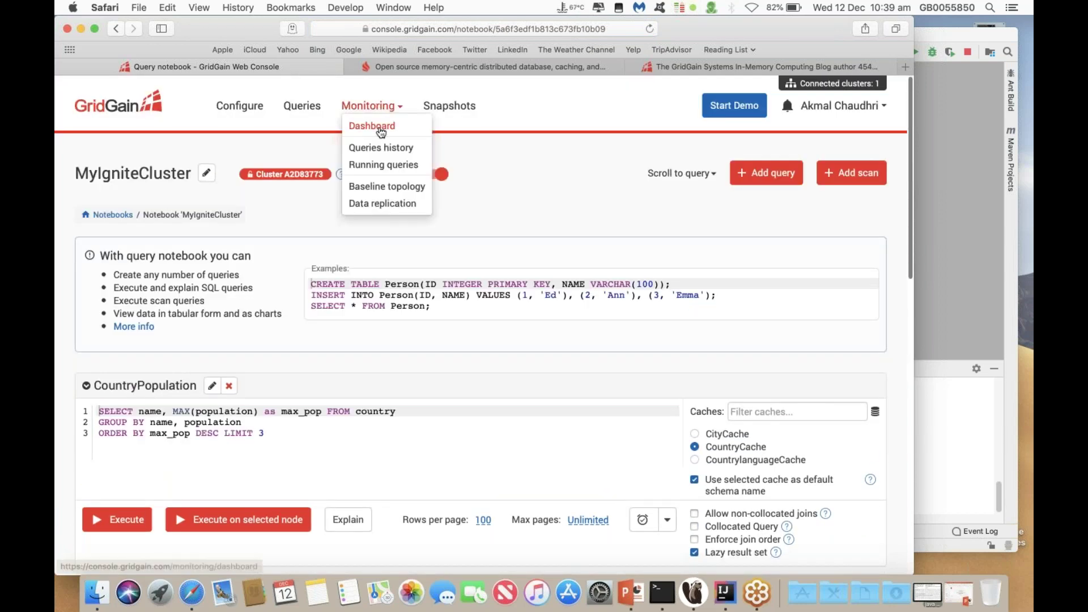
click(382, 128)
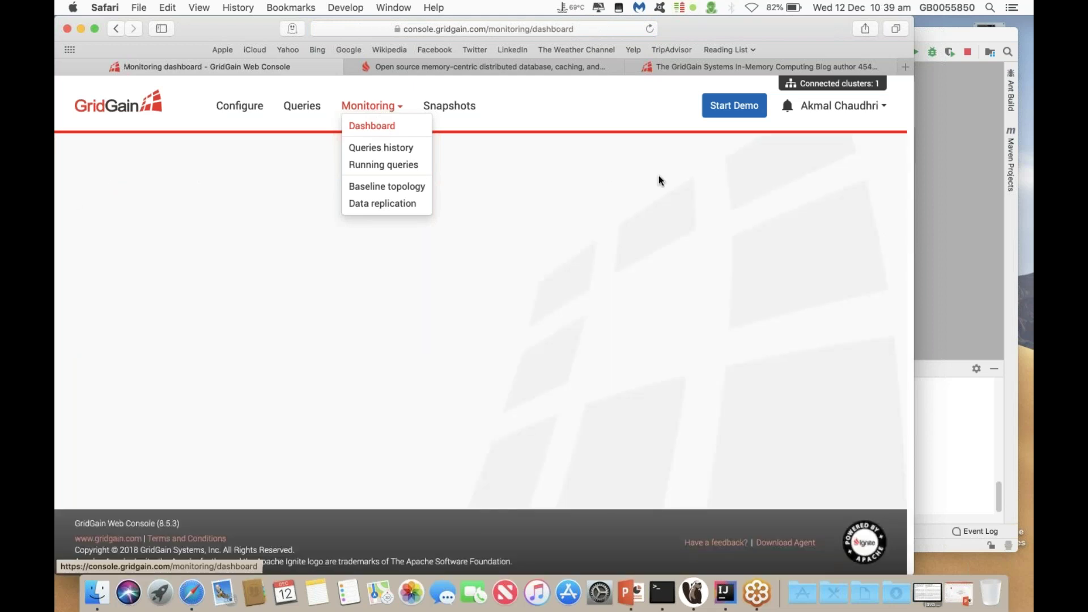
click(378, 126)
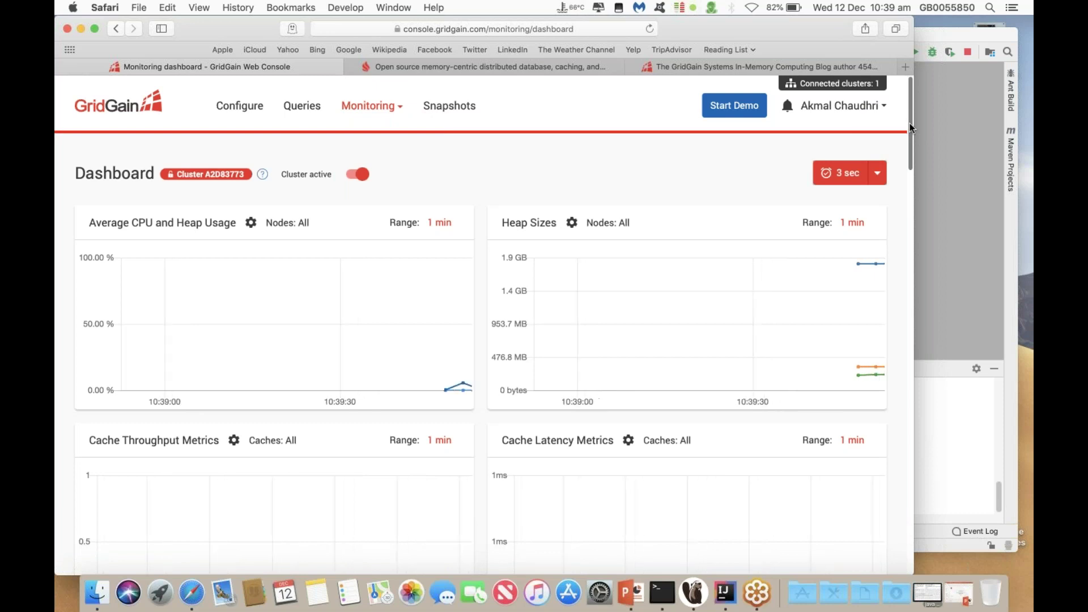
Step: Examine the off-heap entries in the dashboard's Caches table, widening the Name column to show the full cache names
scroll(911, 127, down, 10)
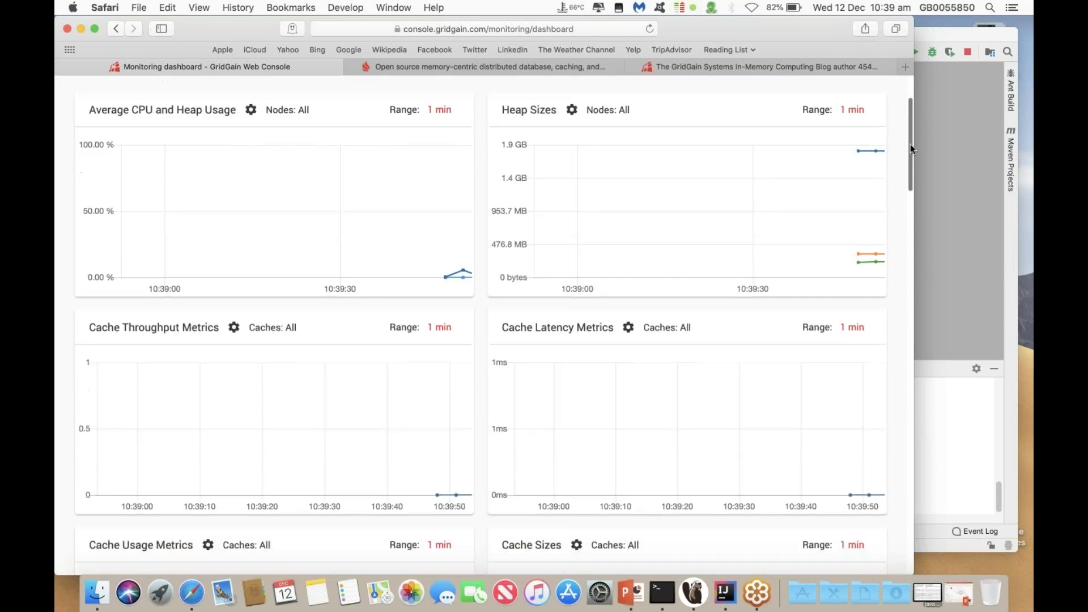
scroll(910, 317, down, 18)
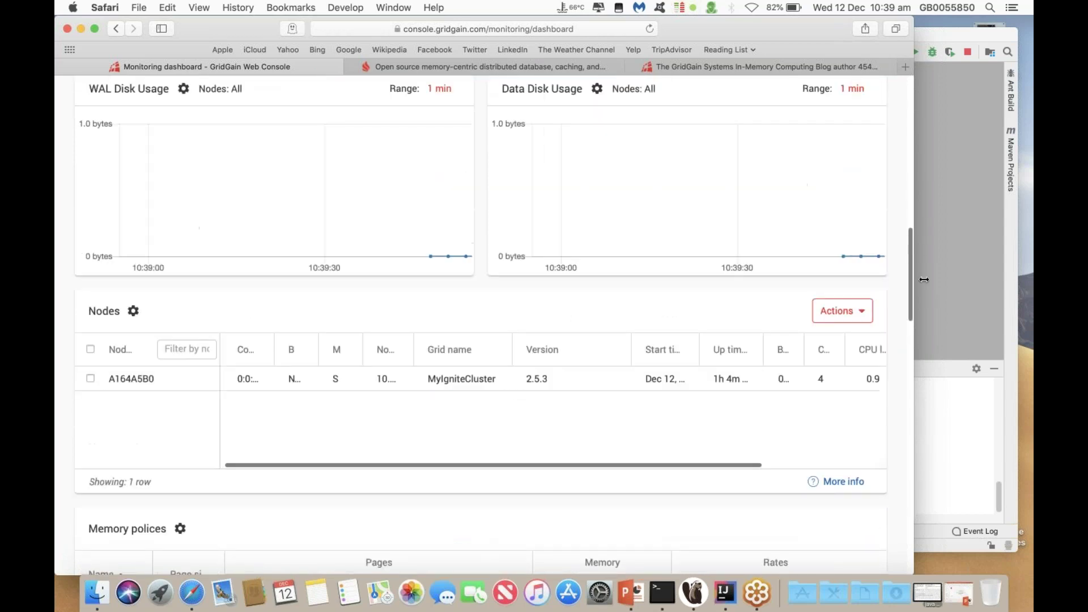
drag(927, 318, 940, 417)
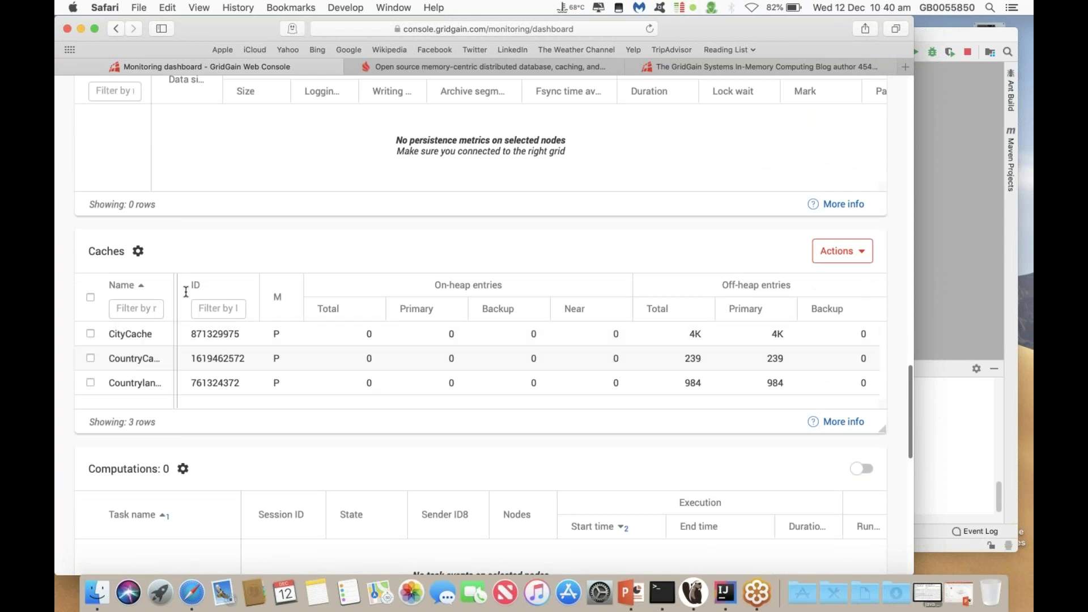
drag(173, 298, 233, 298)
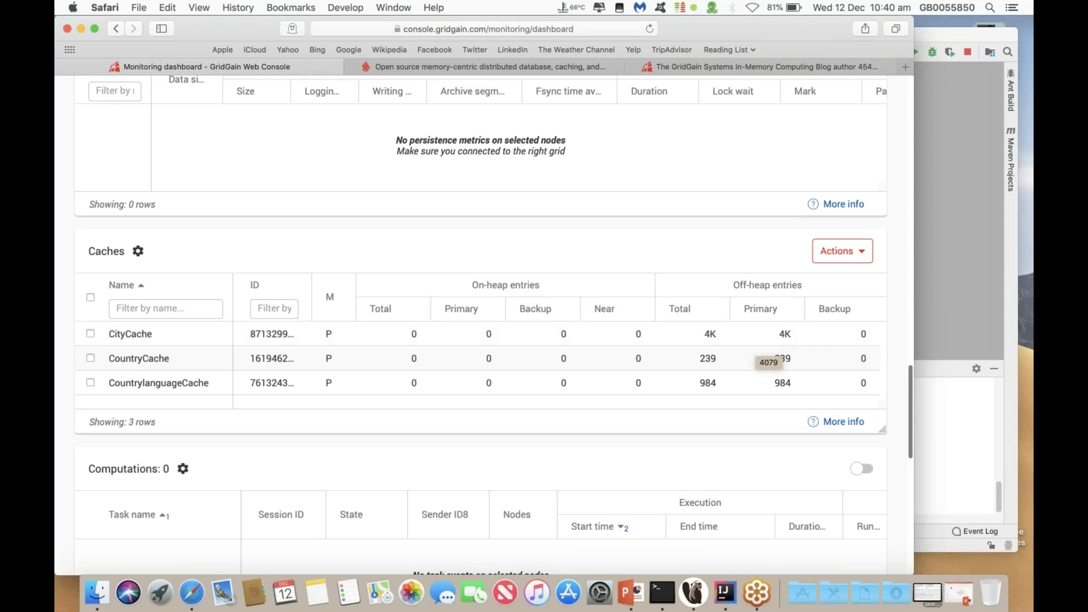
Step: Open the MyIgniteCluster query notebook and execute the CountryPopulation query
drag(909, 403, 904, 120)
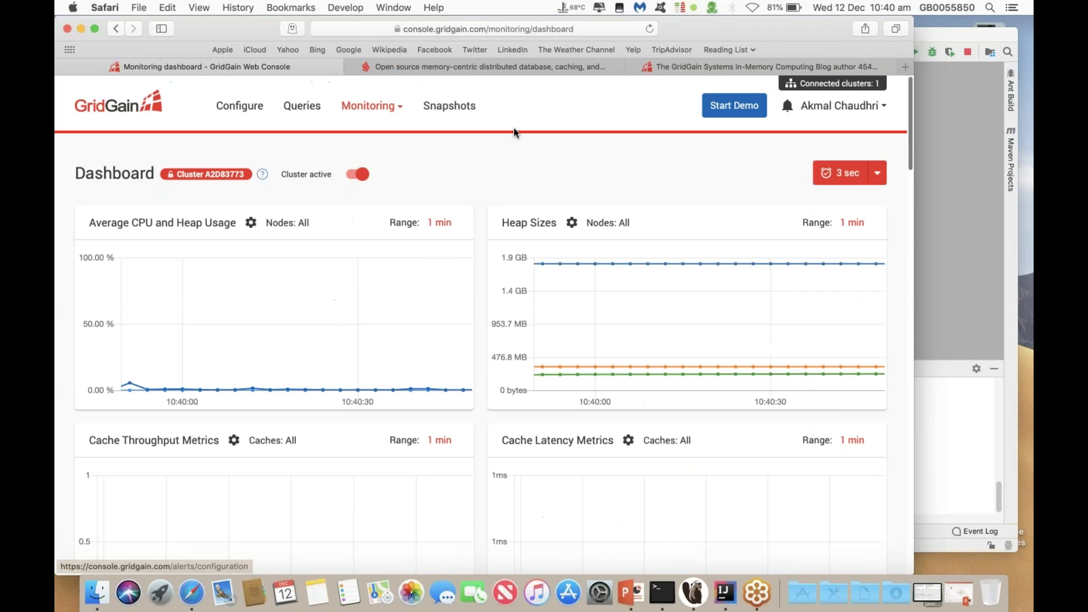
click(302, 109)
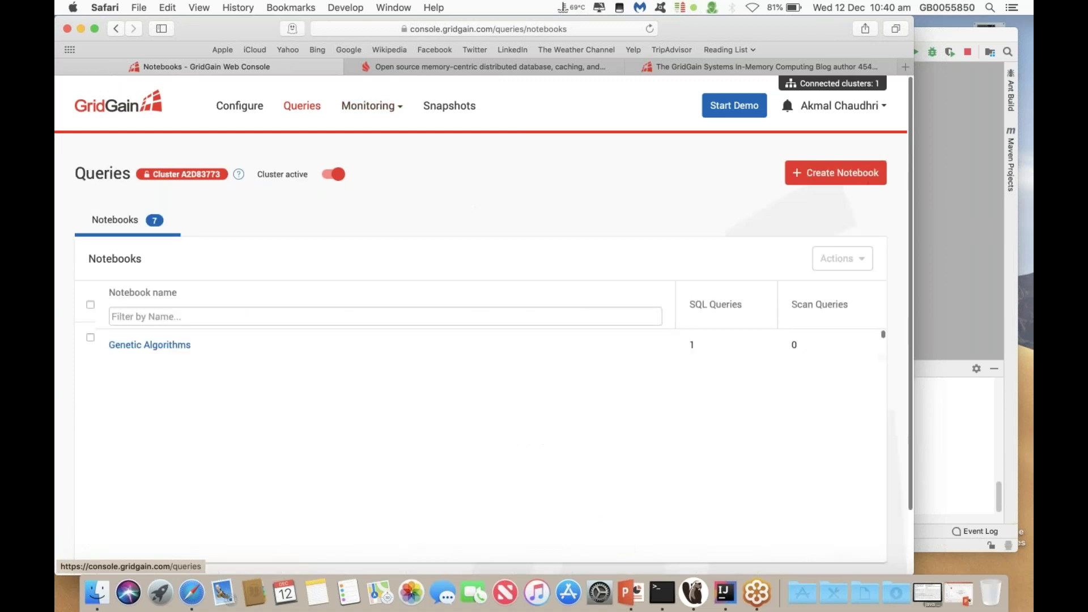
drag(908, 178, 917, 386)
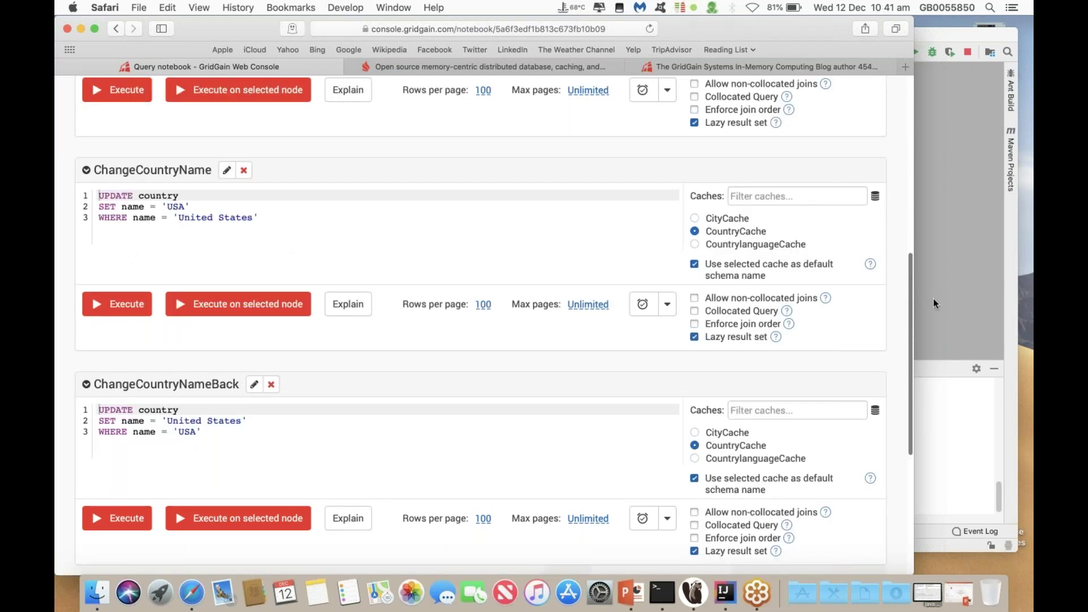
scroll(909, 291, up, 1)
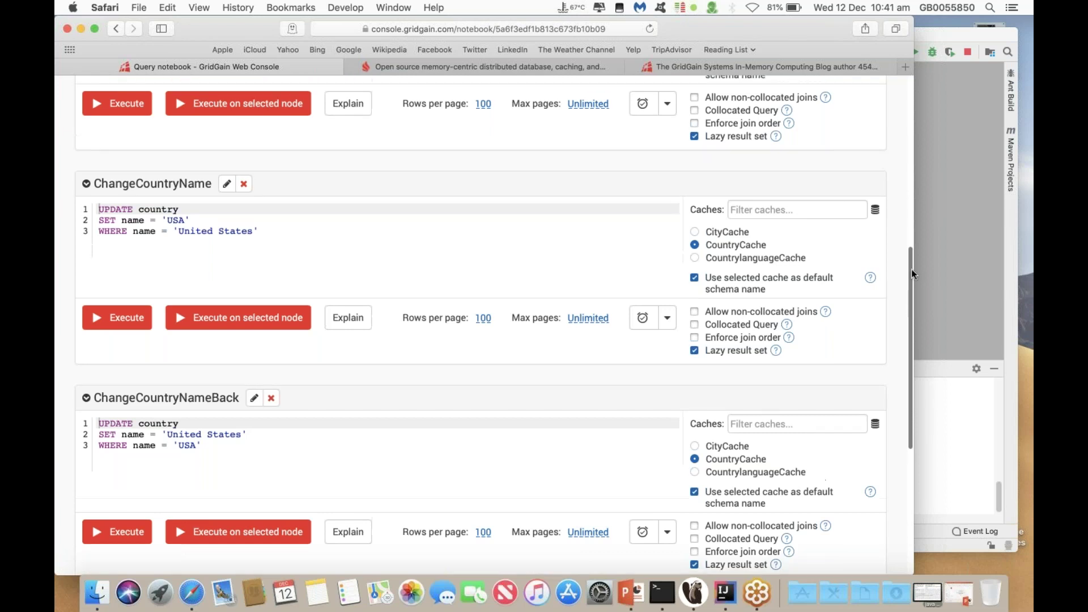
scroll(912, 270, up, 5)
scroll(917, 229, up, 1)
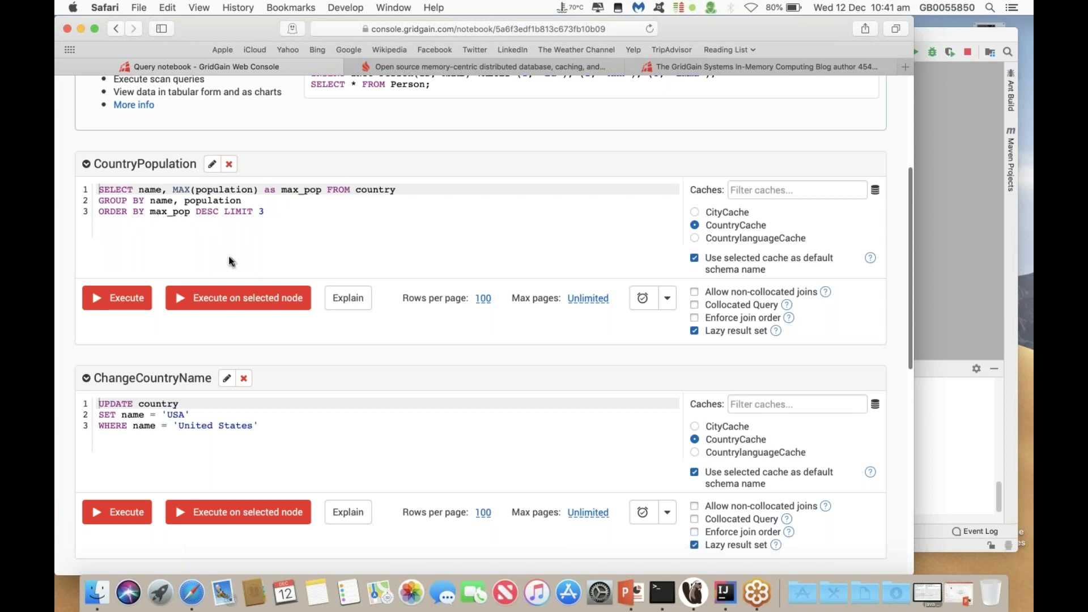
click(128, 300)
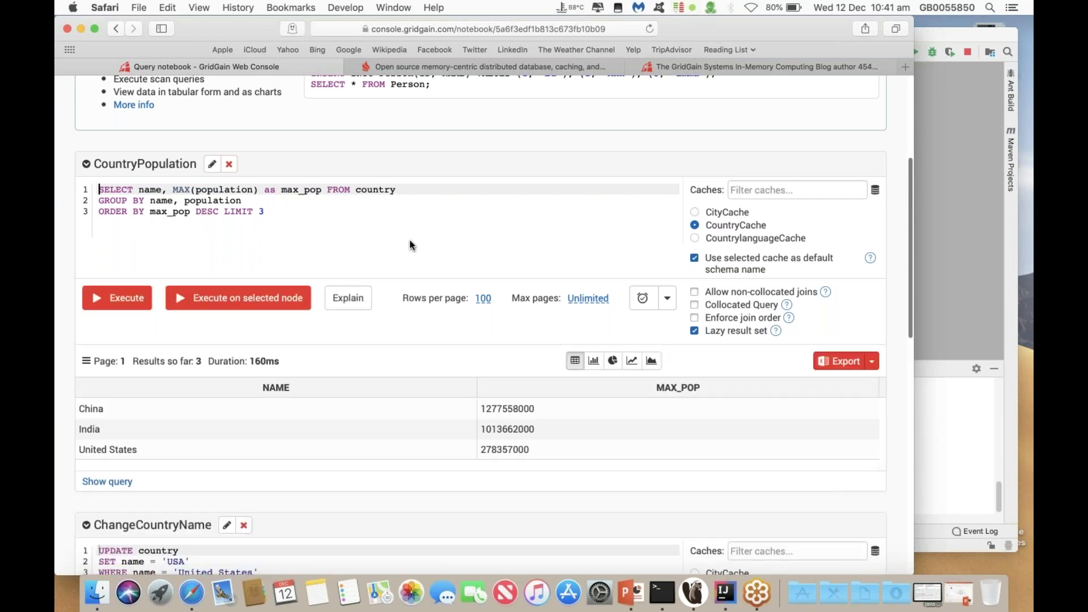
Step: Execute the ChangeCountryName query to update the country name from 'United States' to 'USA'
scroll(410, 241, down, 5)
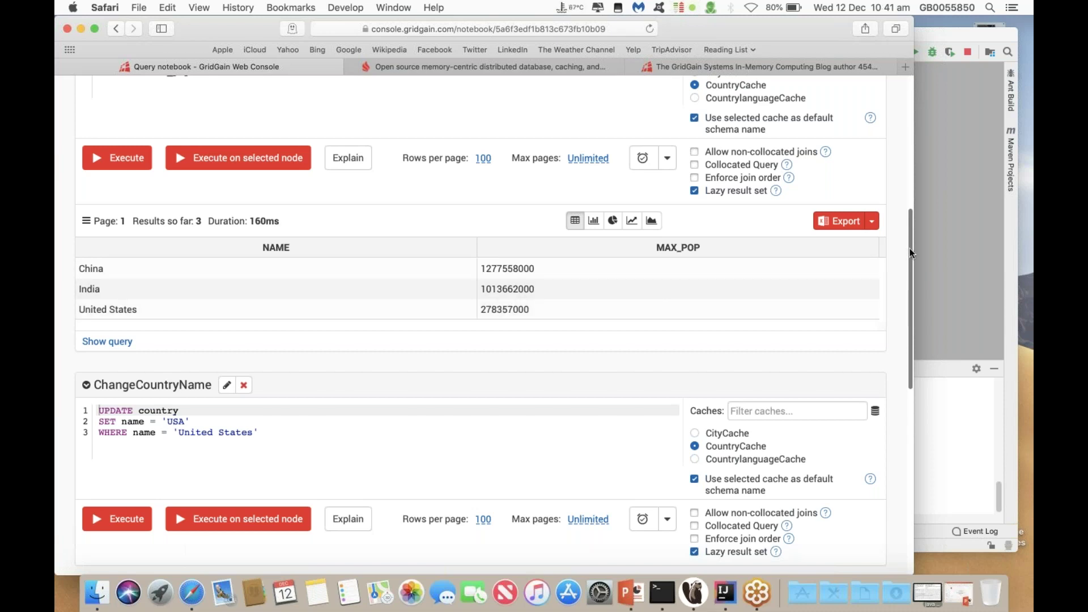
drag(910, 255, 910, 262)
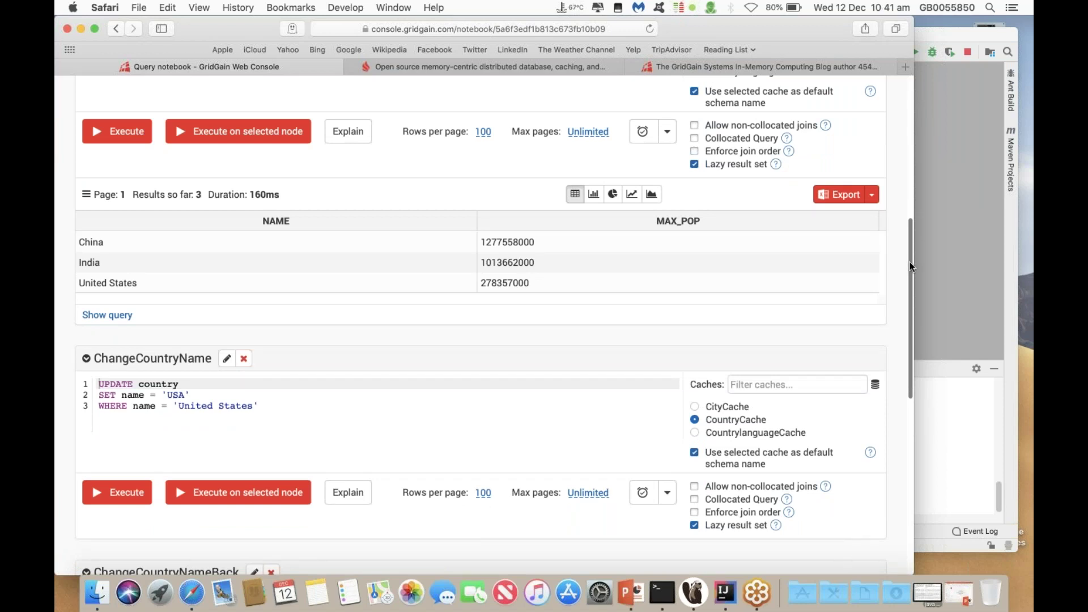
drag(910, 262, 914, 343)
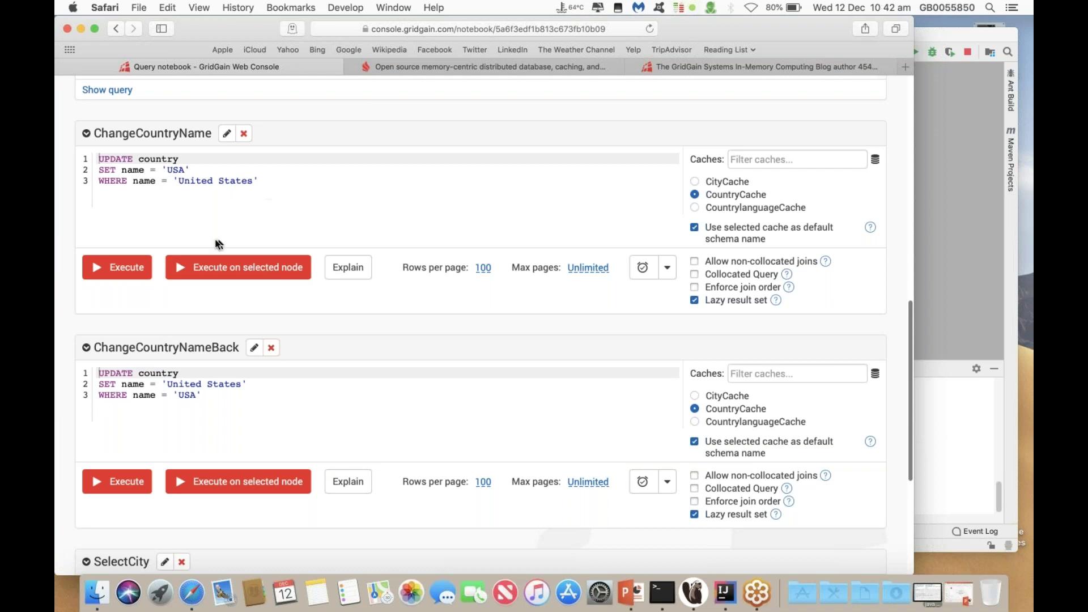
click(129, 269)
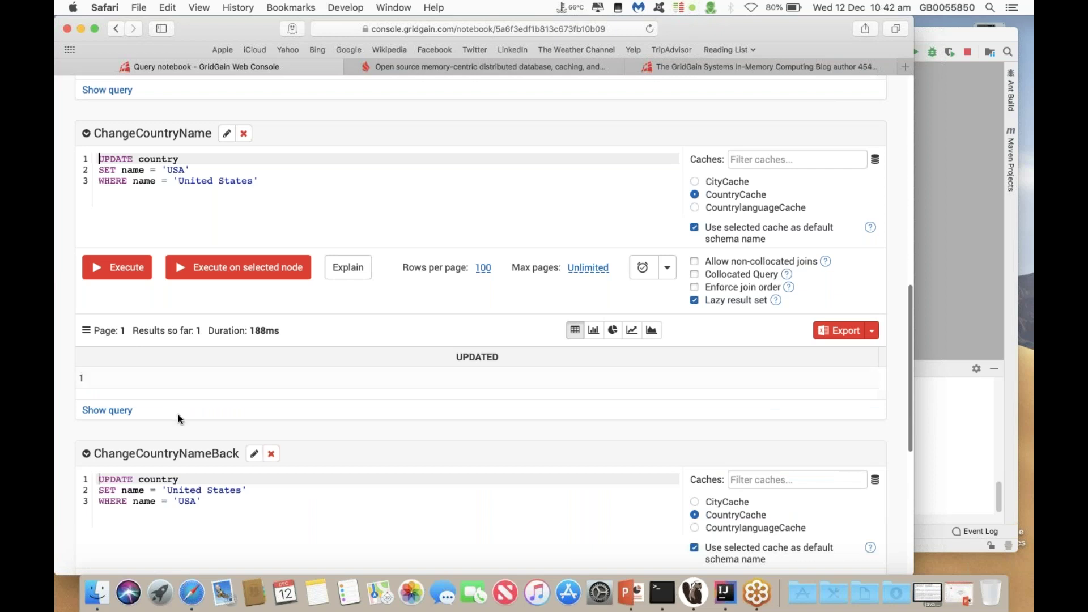
Step: Switch to DBeaver and refresh the MySQL country table to check the name in the USA row
click(692, 592)
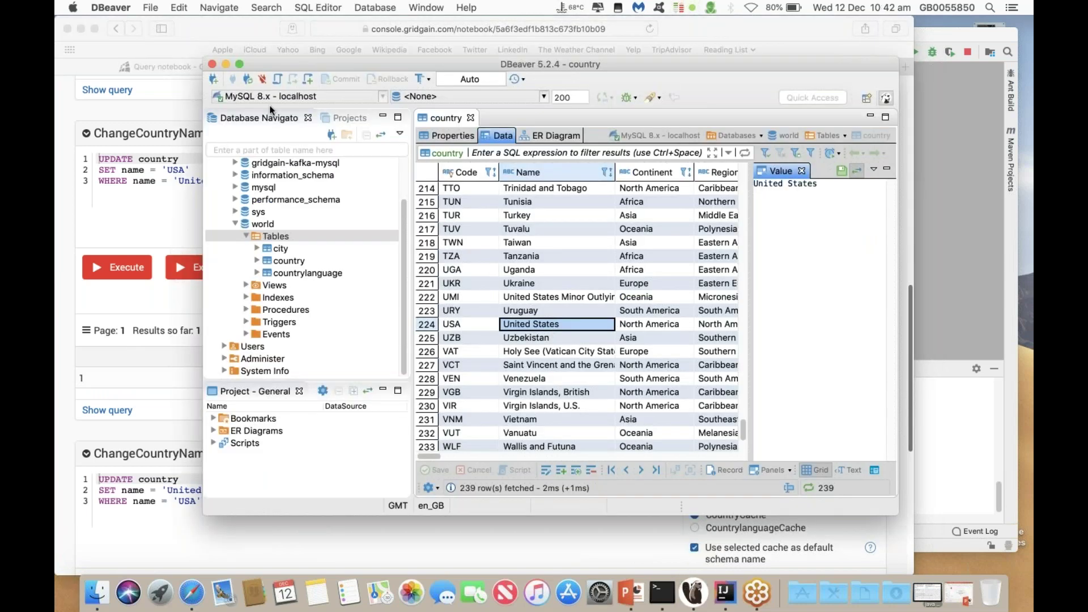
click(152, 10)
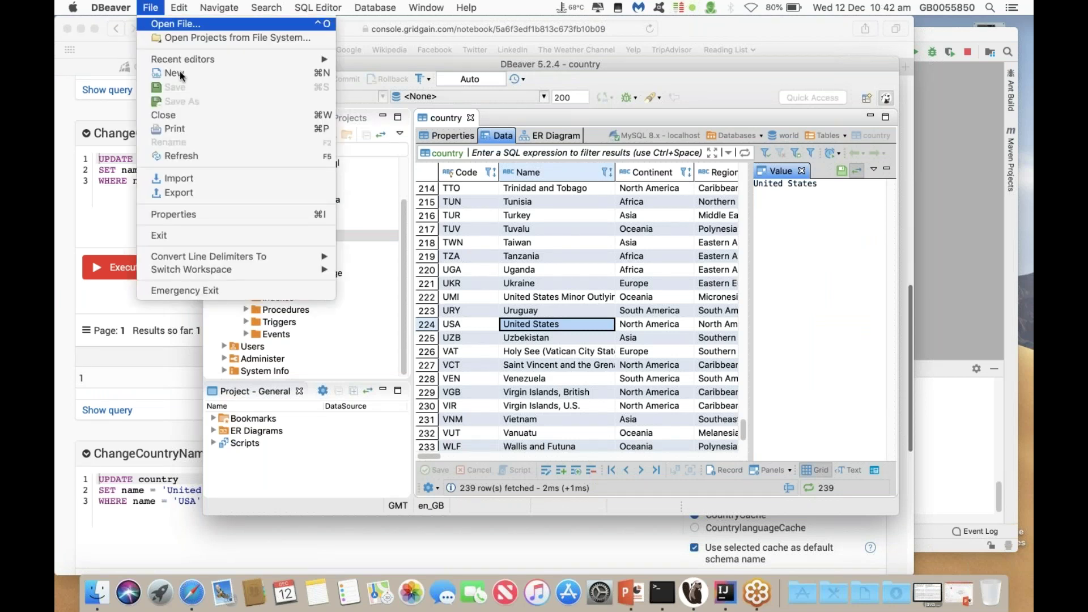
click(222, 156)
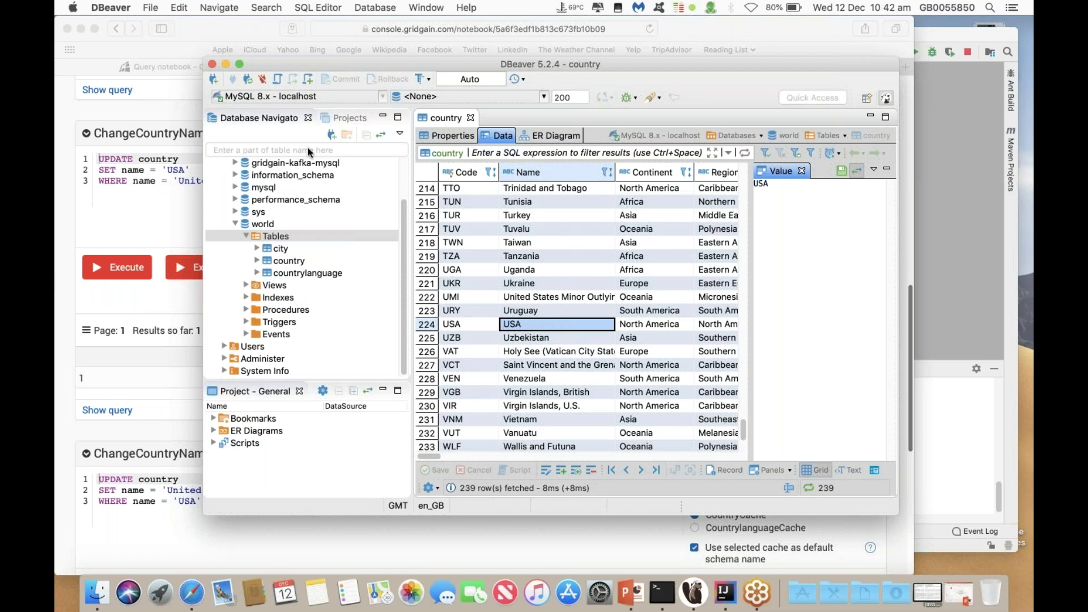
Step: Return to the query notebook in Safari and execute ChangeCountryNameBack to set the country name from 'USA' to 'United States'
click(240, 25)
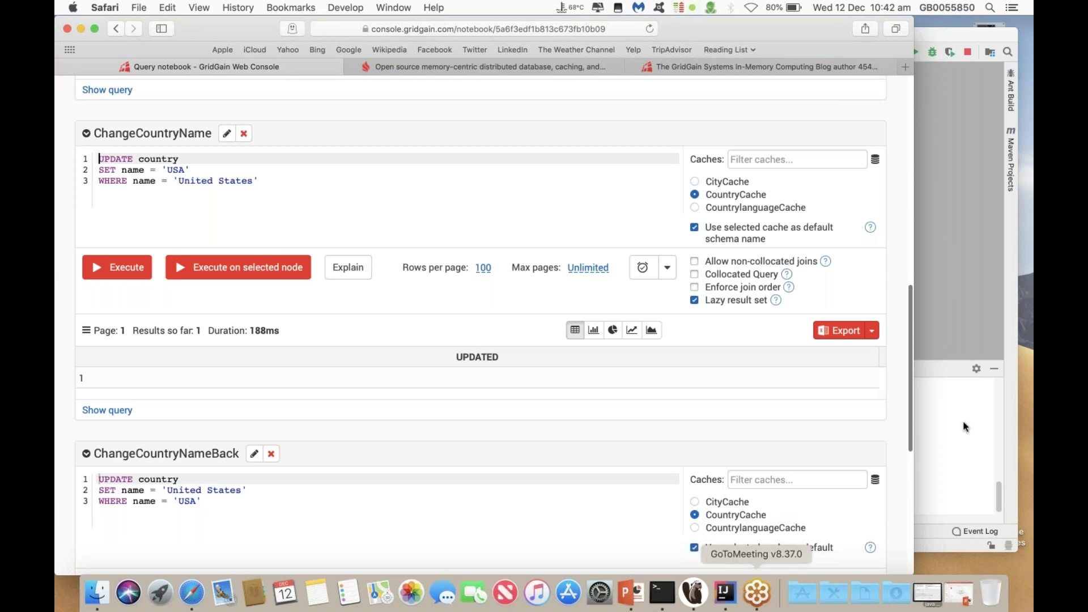
scroll(910, 315, down, 1)
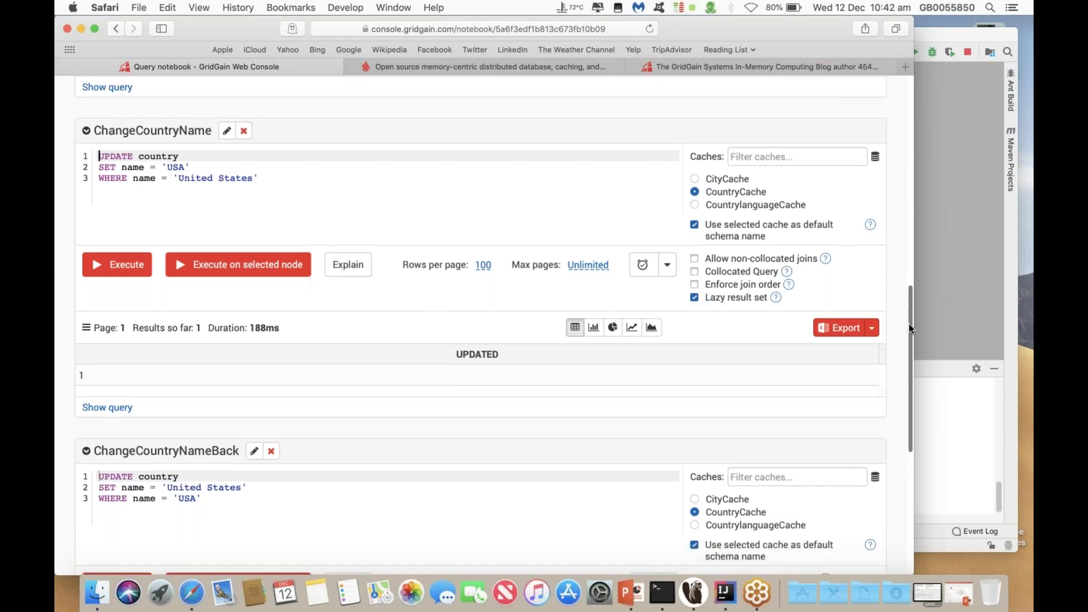
scroll(910, 328, down, 5)
scroll(910, 341, down, 5)
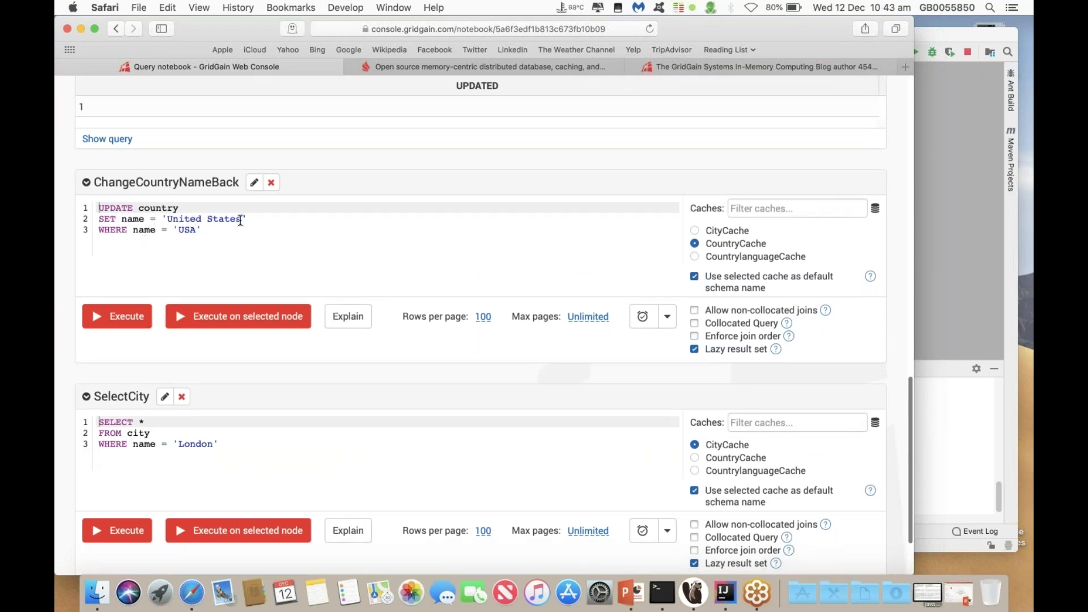
click(128, 318)
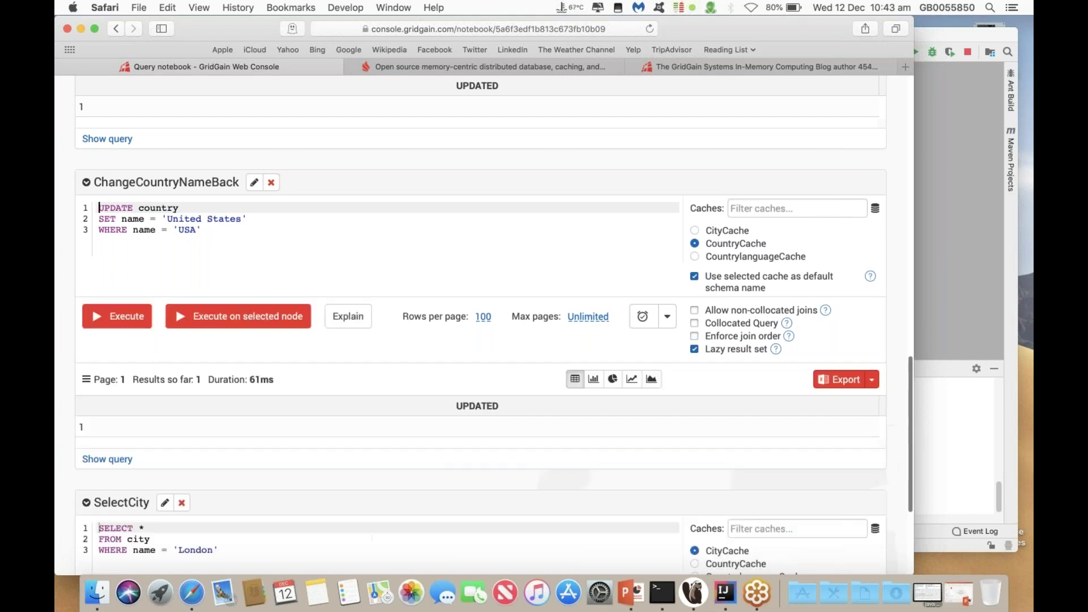
click(138, 315)
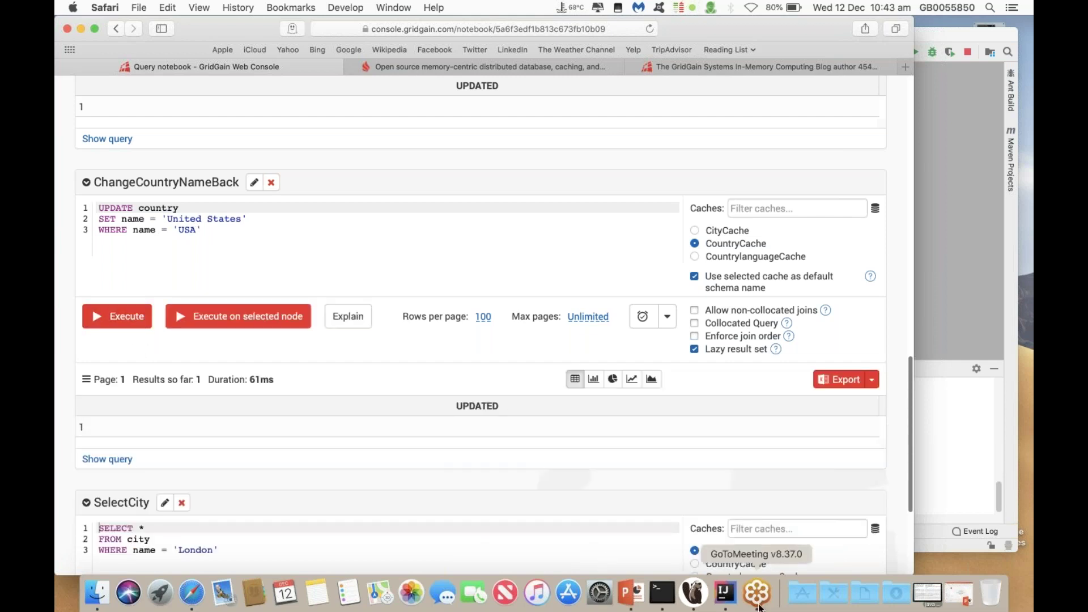
Step: Go back to DBeaver and reload the country table to verify the restored country name
click(693, 593)
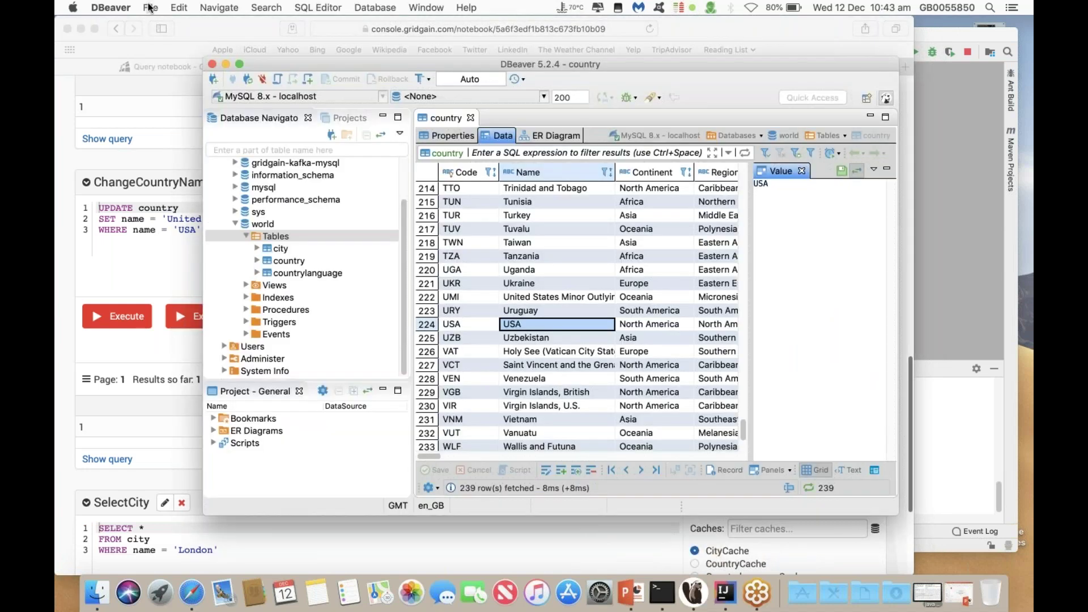
click(150, 7)
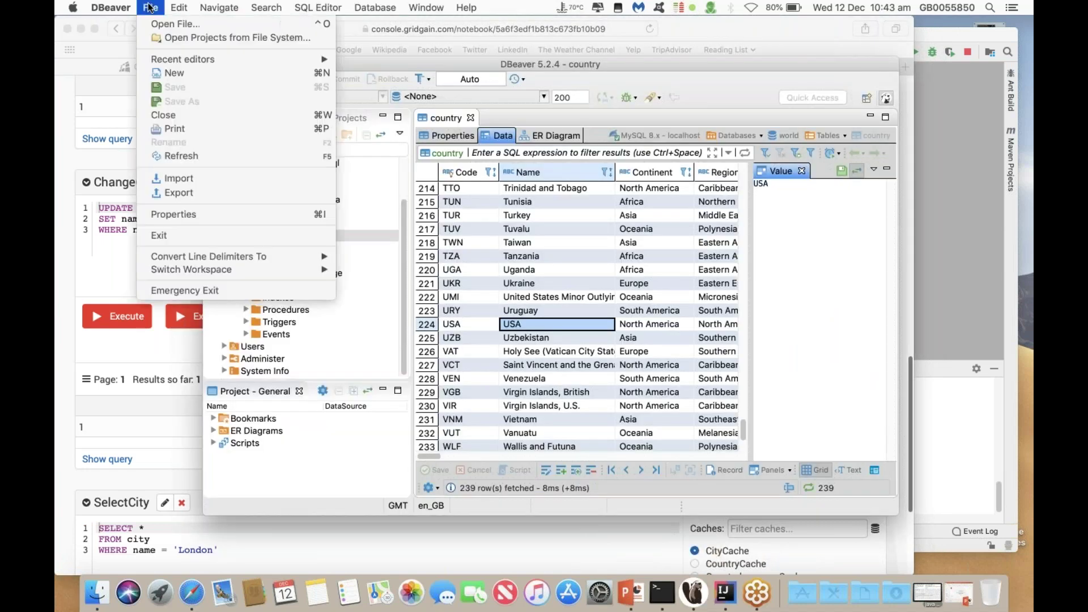
click(237, 155)
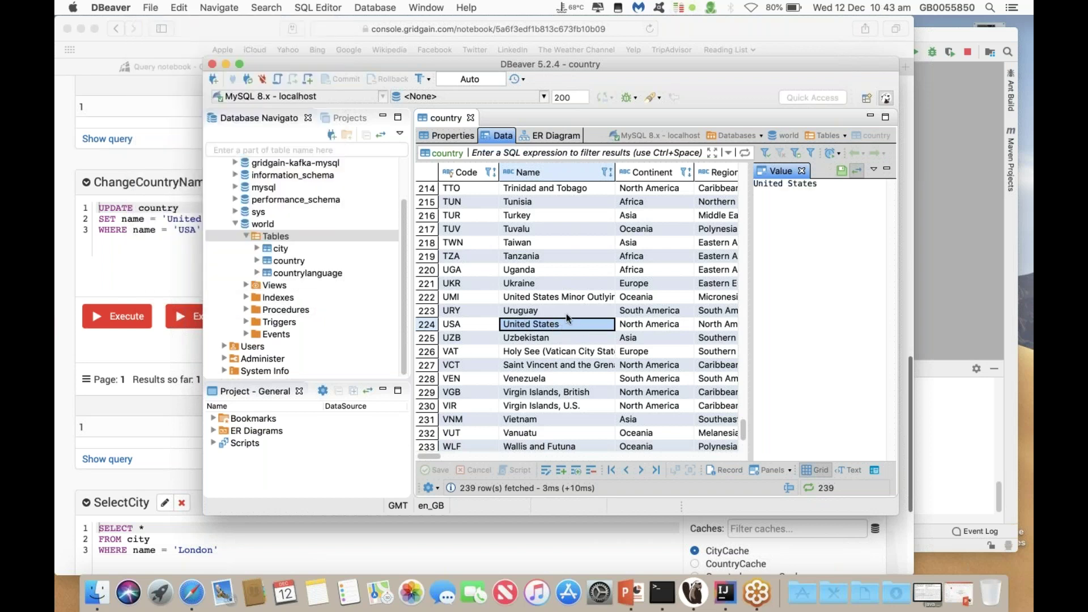
Step: Return to the query notebook in Safari, execute the SelectCity query for 'London' and review its result rows
click(247, 28)
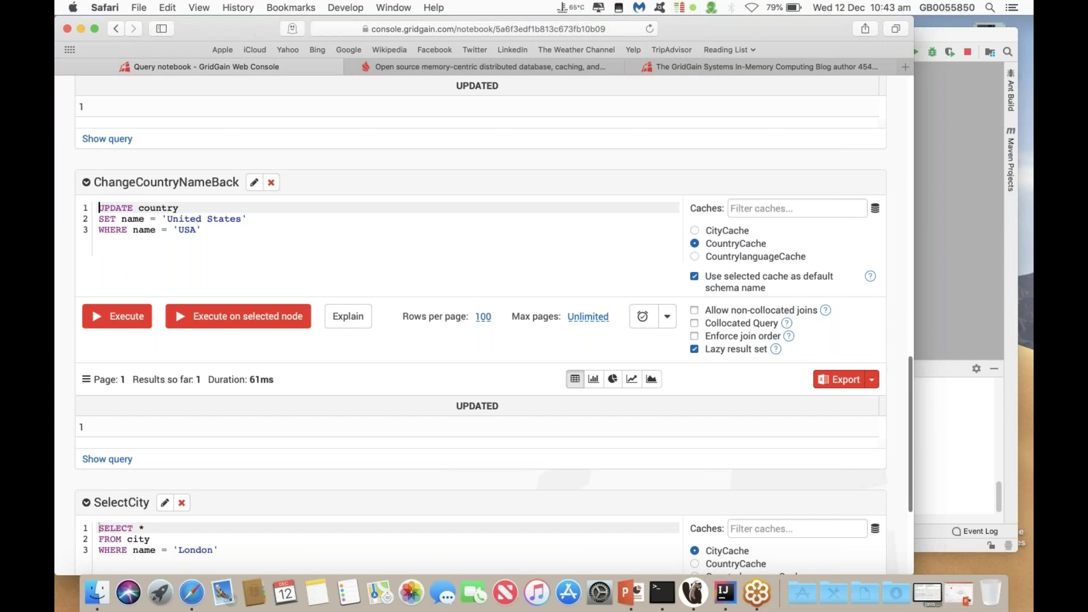
scroll(910, 378, down, 1)
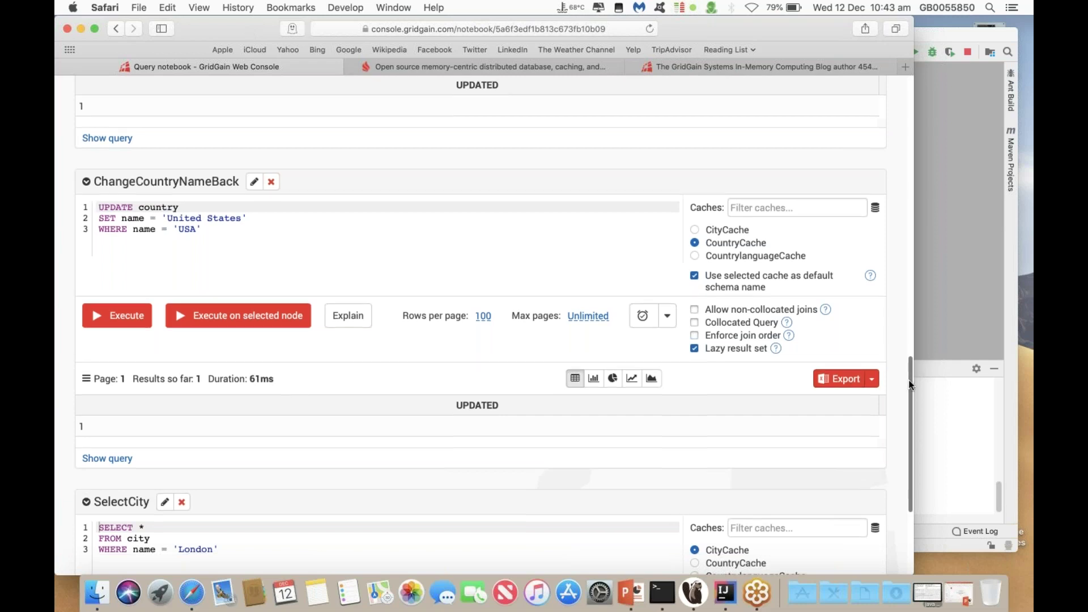
scroll(910, 385, down, 5)
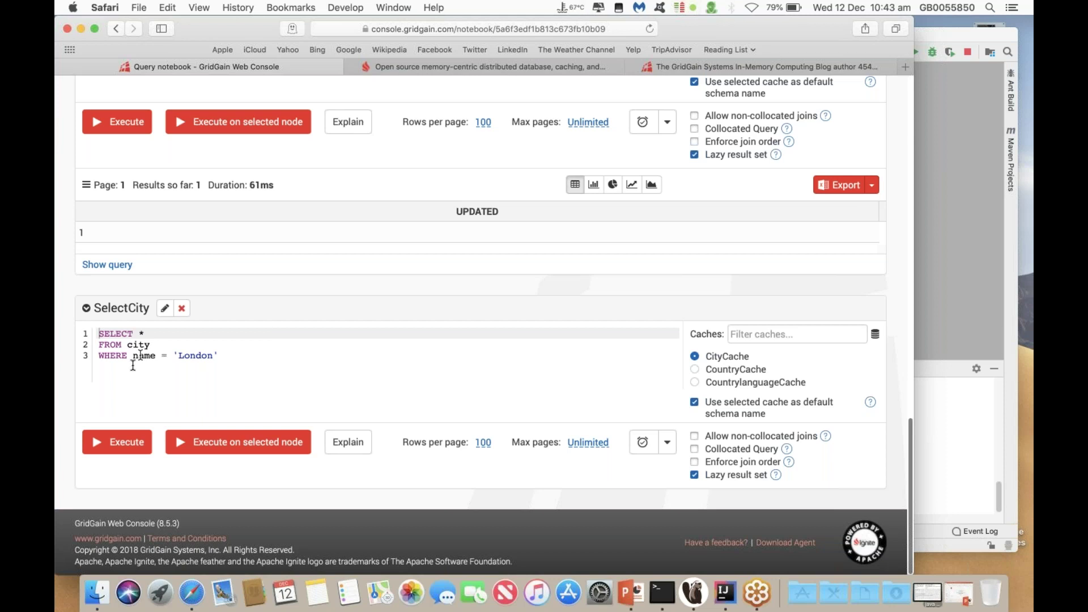
click(132, 441)
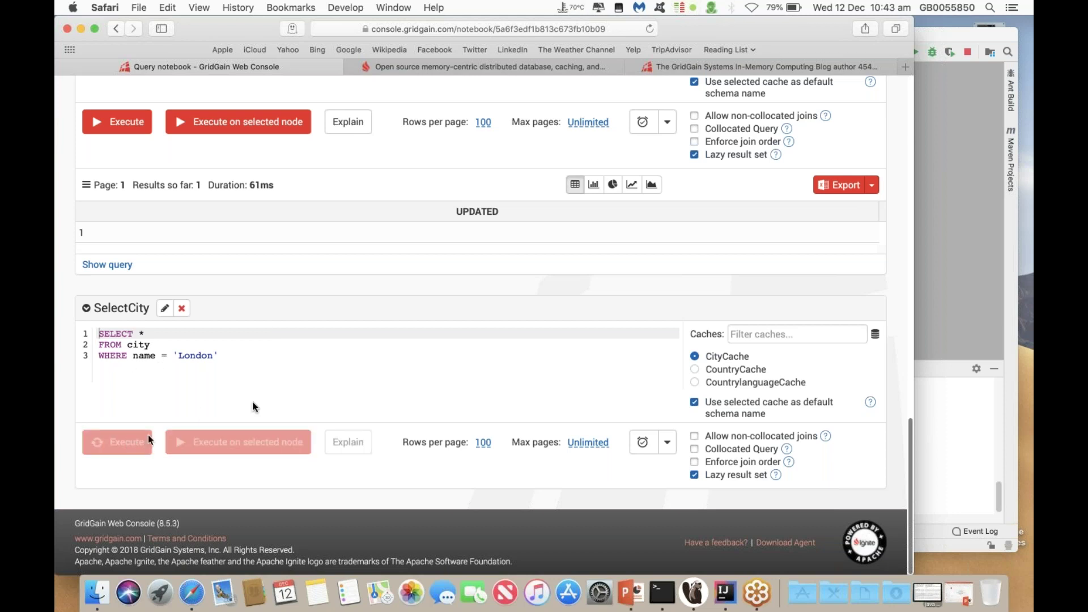
scroll(312, 389, down, 1)
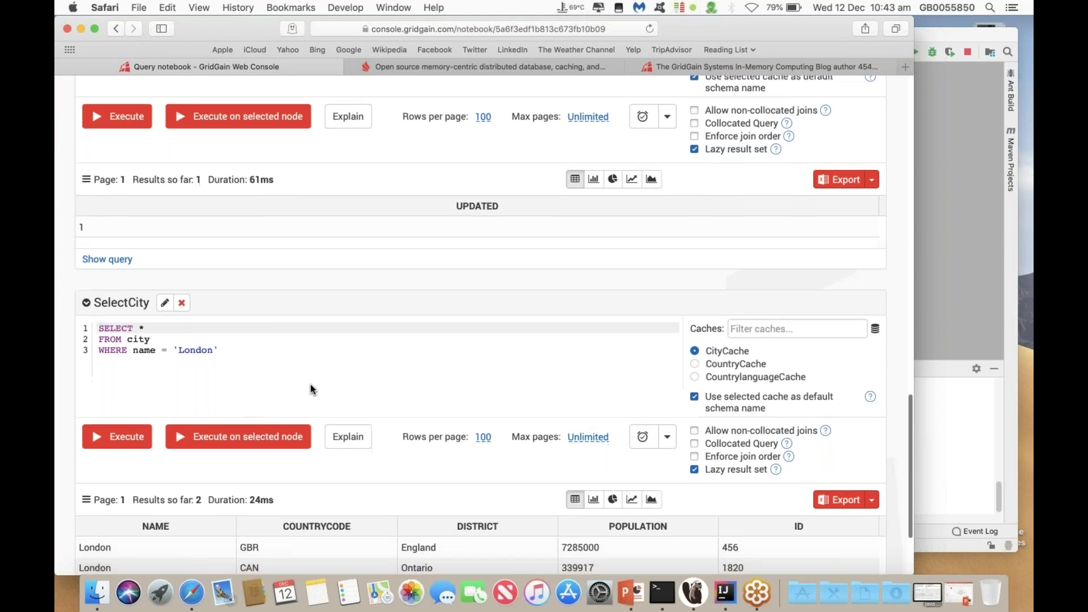
scroll(313, 389, down, 4)
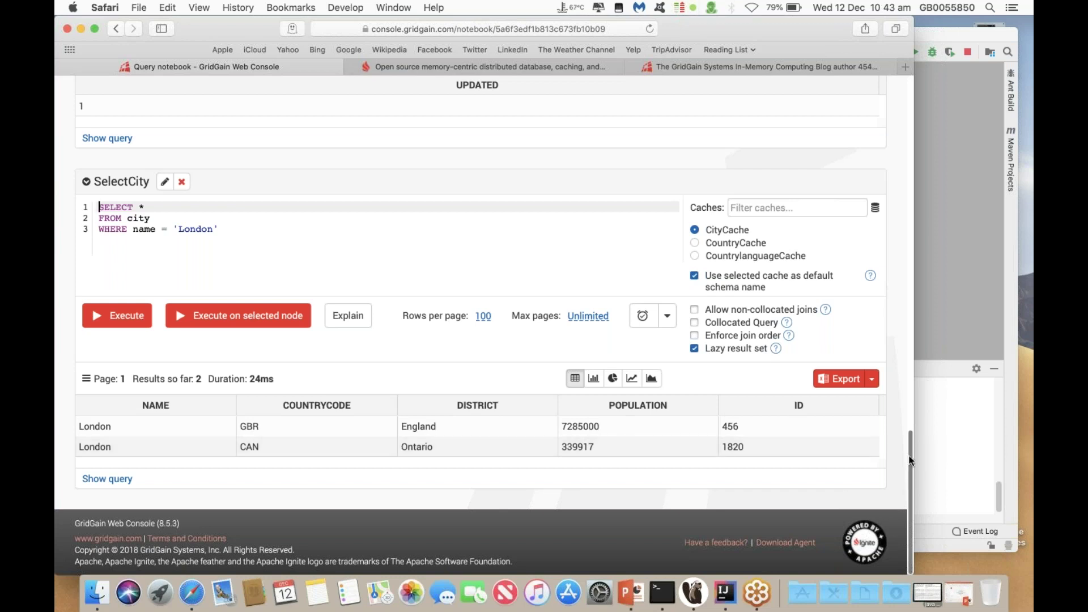
scroll(907, 397, up, 15)
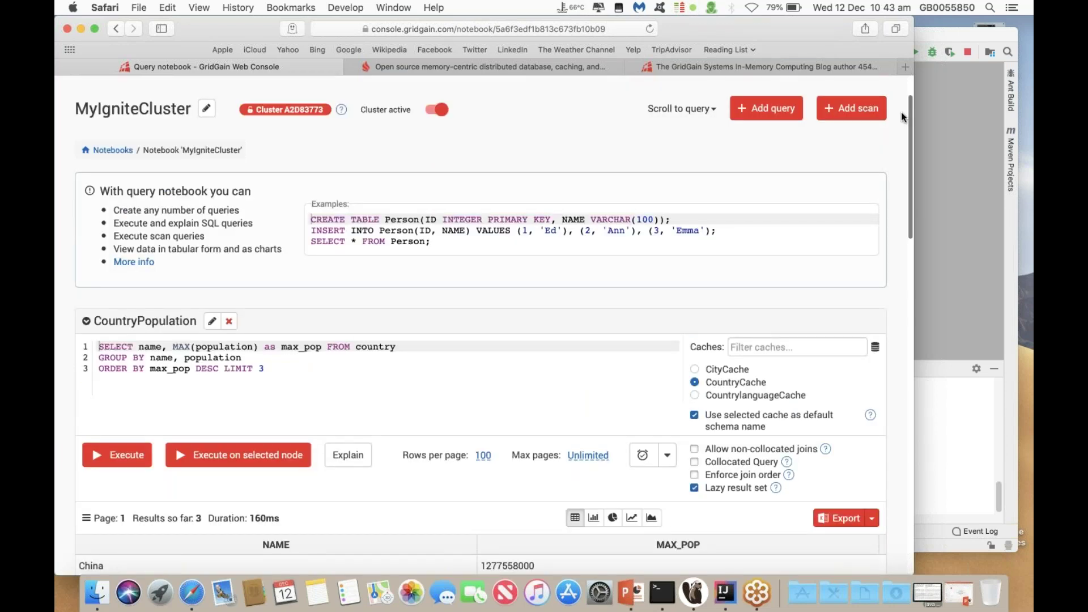
click(81, 29)
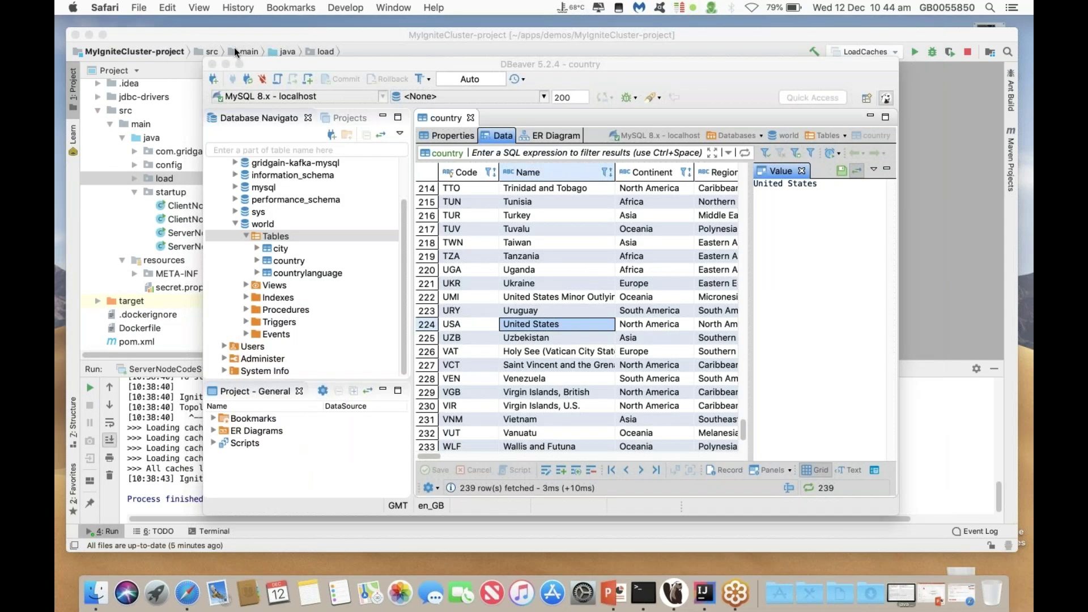
click(340, 63)
click(186, 594)
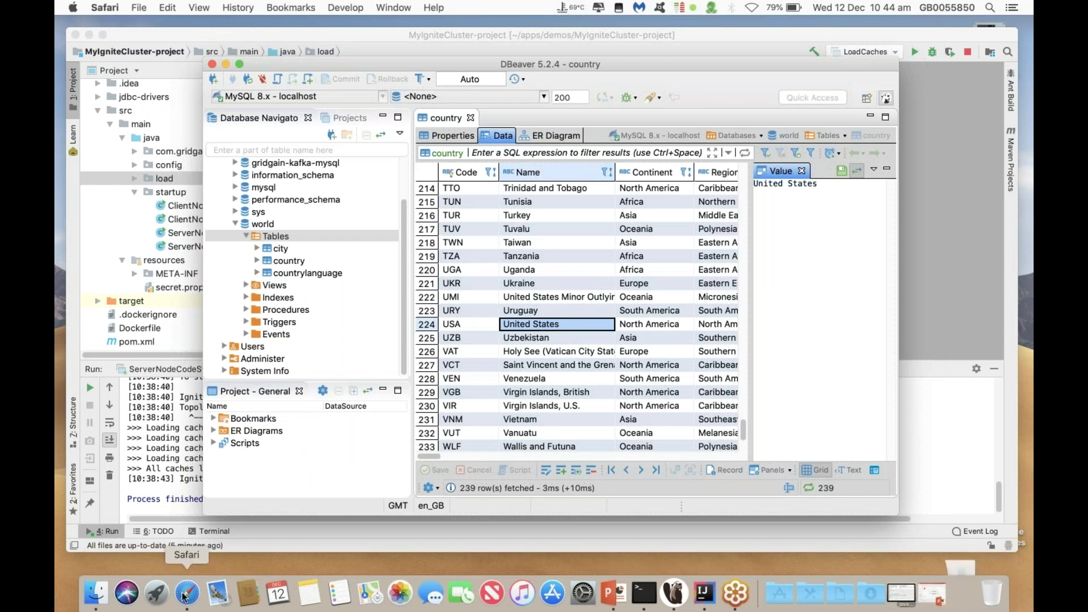
Step: Open the Screencasts page of the Apache Ignite website and view the Ignite Web Console - Automatic RDBMS Integration tutorials
click(511, 68)
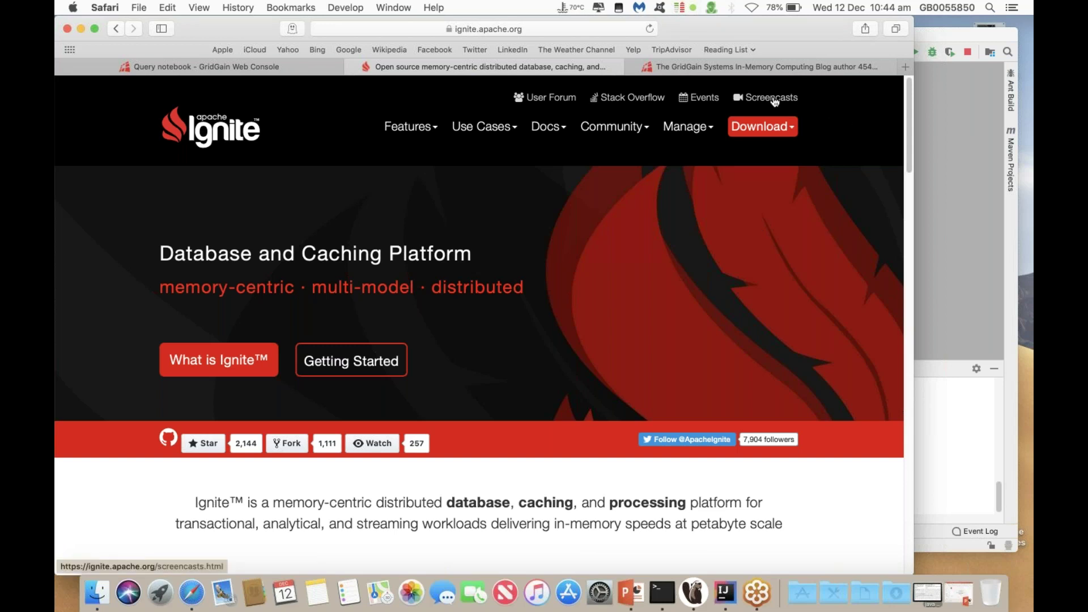
key(super)
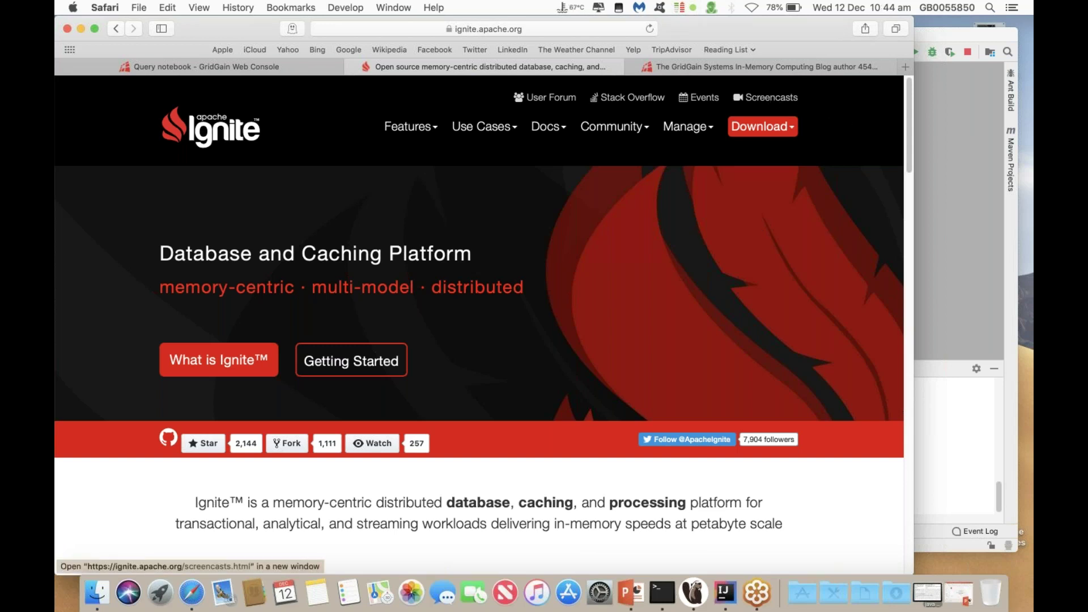
click(766, 97)
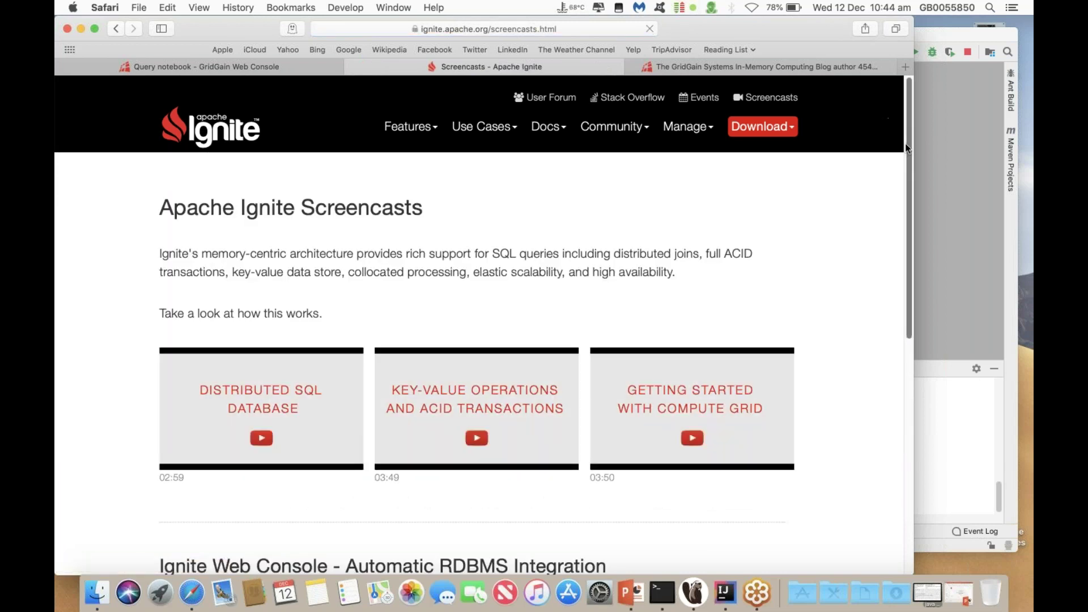
scroll(903, 236, down, 1)
drag(903, 236, 894, 260)
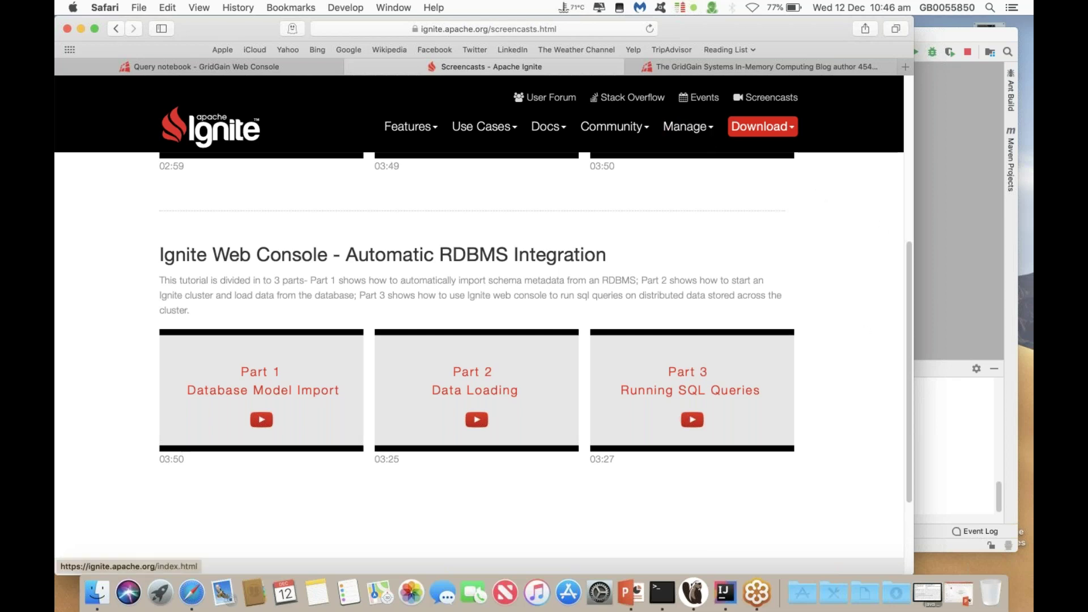
Step: Switch to IntelliJ IDEA and open the recent ignite-examples project in a new window
click(81, 27)
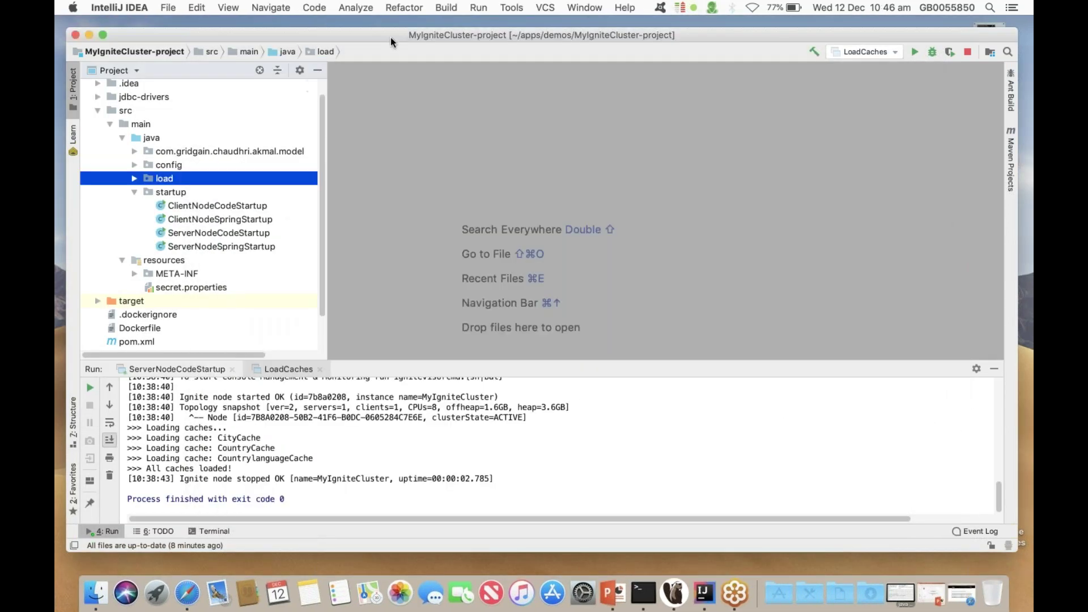
drag(390, 37, 388, 33)
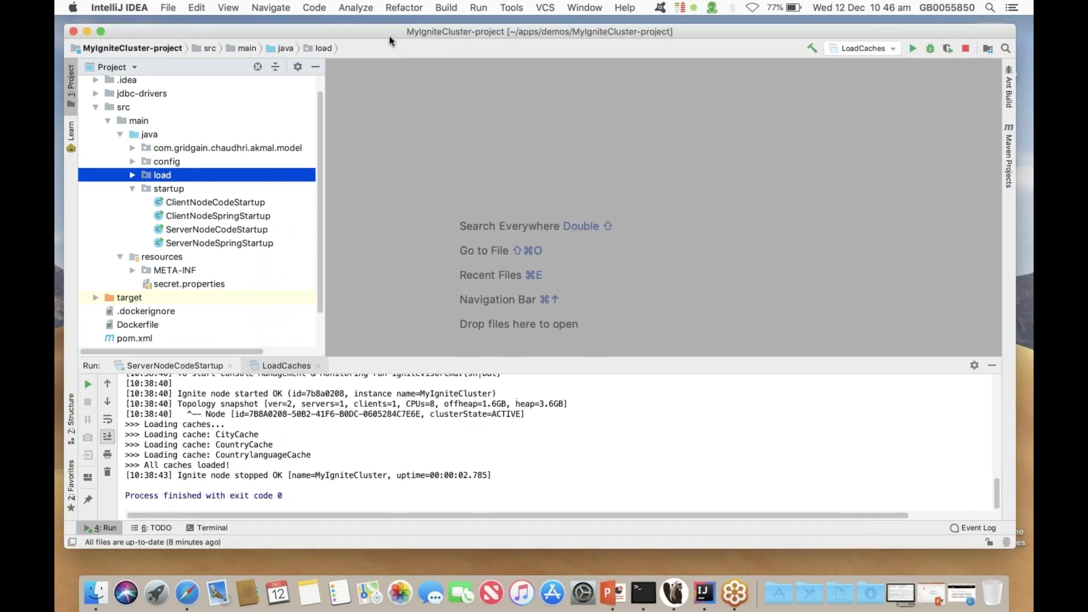
click(168, 8)
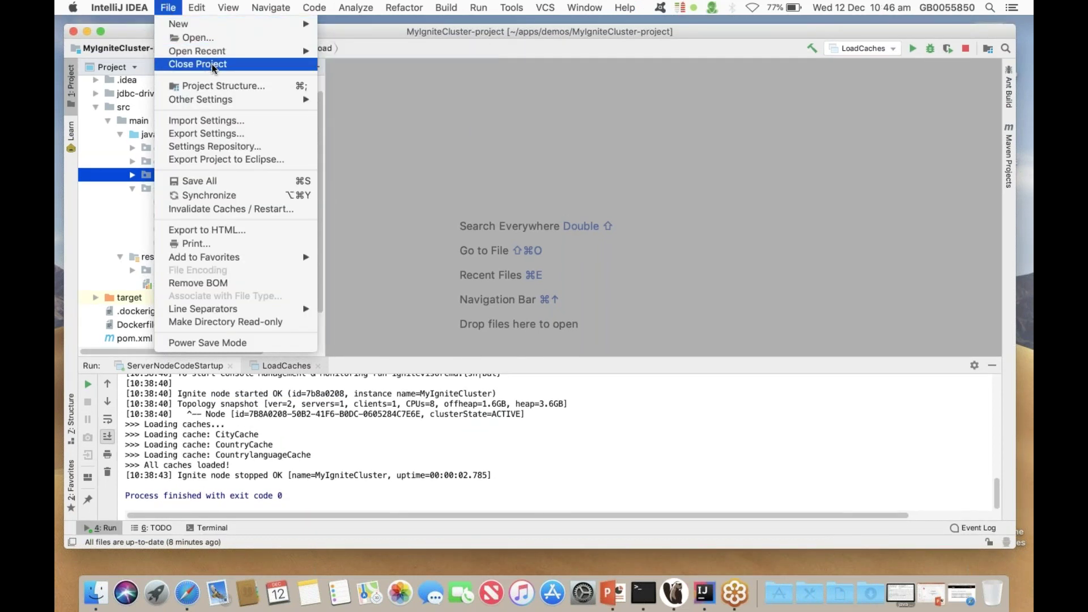
mouse_move(210, 53)
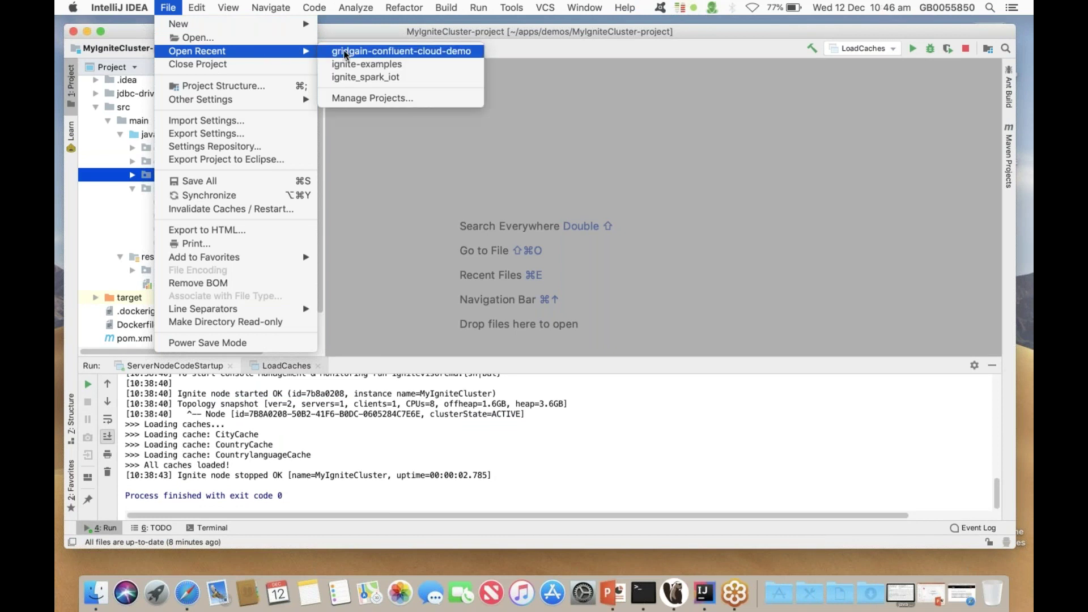
click(357, 65)
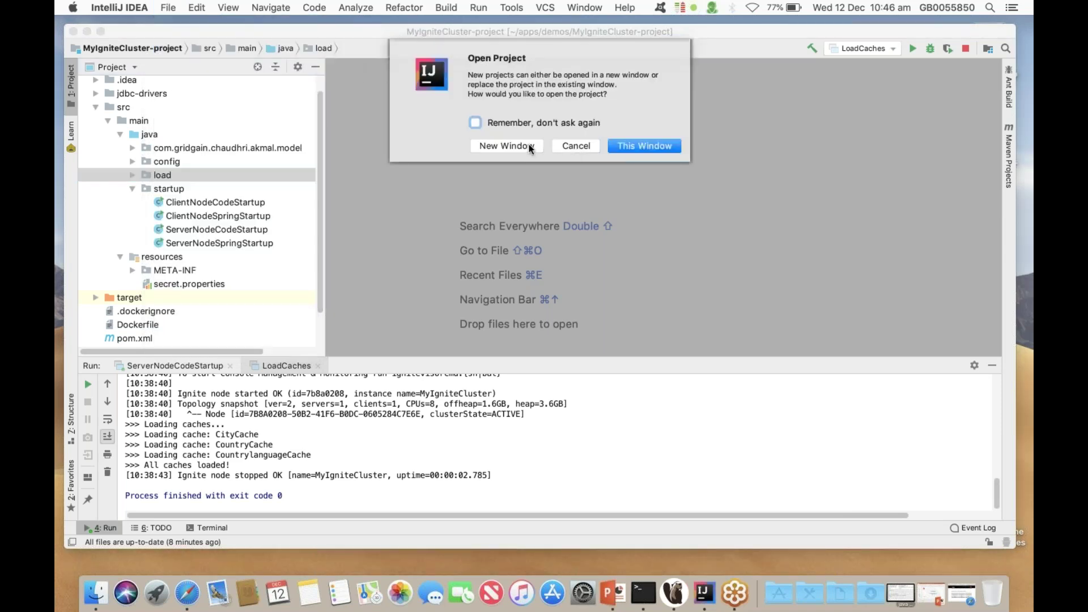
click(529, 145)
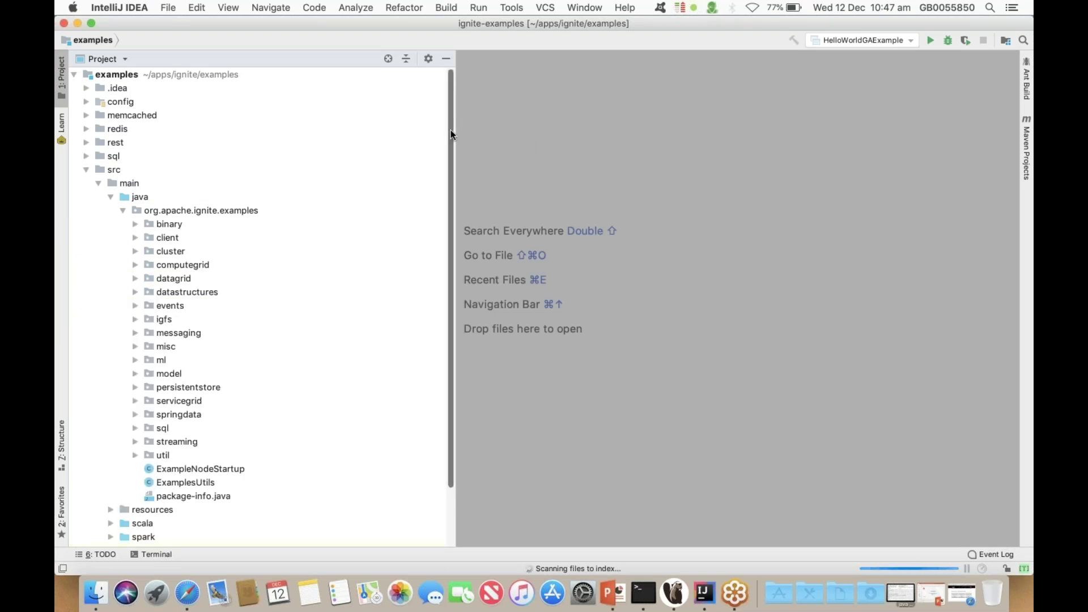
Step: Look inside the persistentstore package of org.apache.ignite.examples, collapse it, and expand the ml package
drag(451, 130, 451, 187)
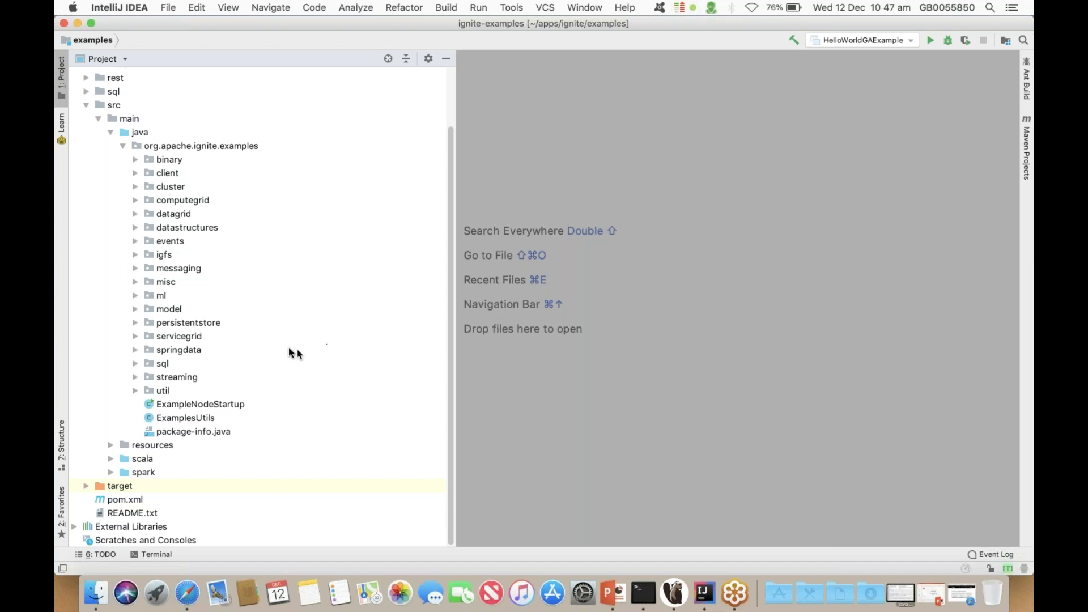
click(198, 324)
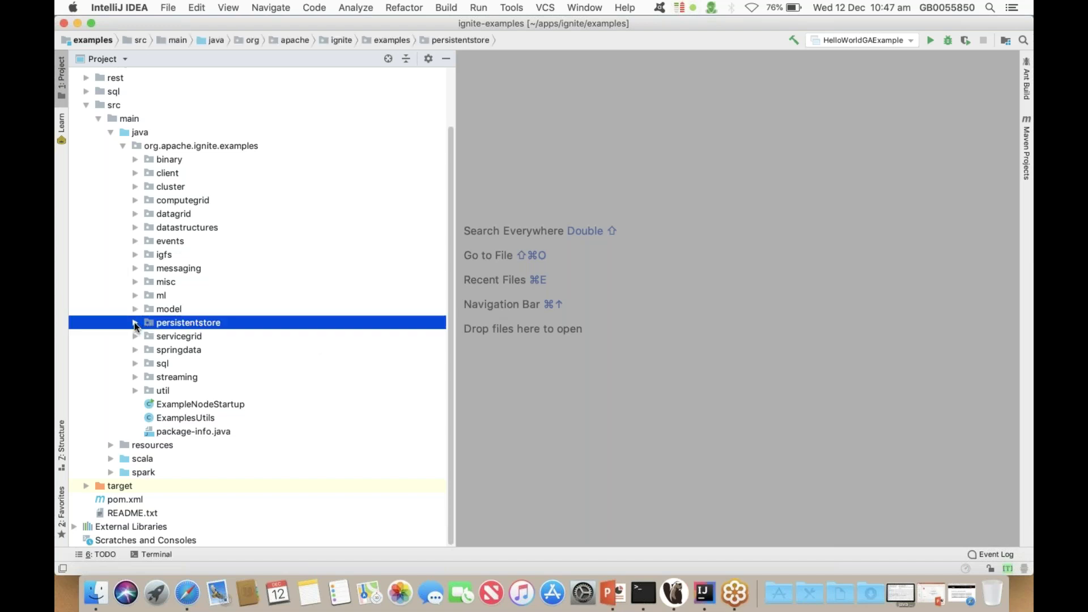
click(135, 323)
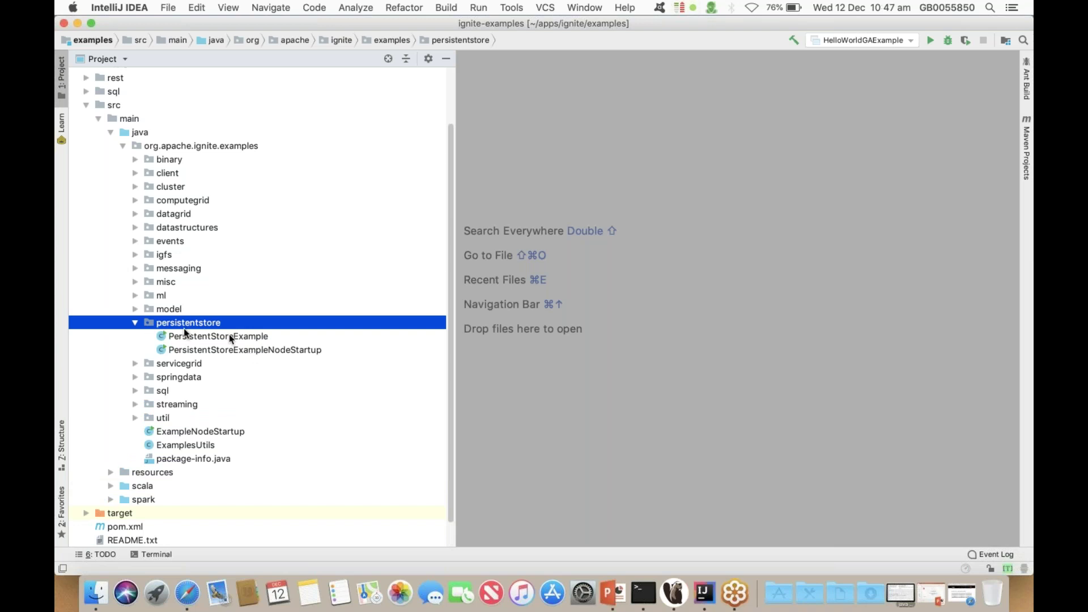
click(135, 322)
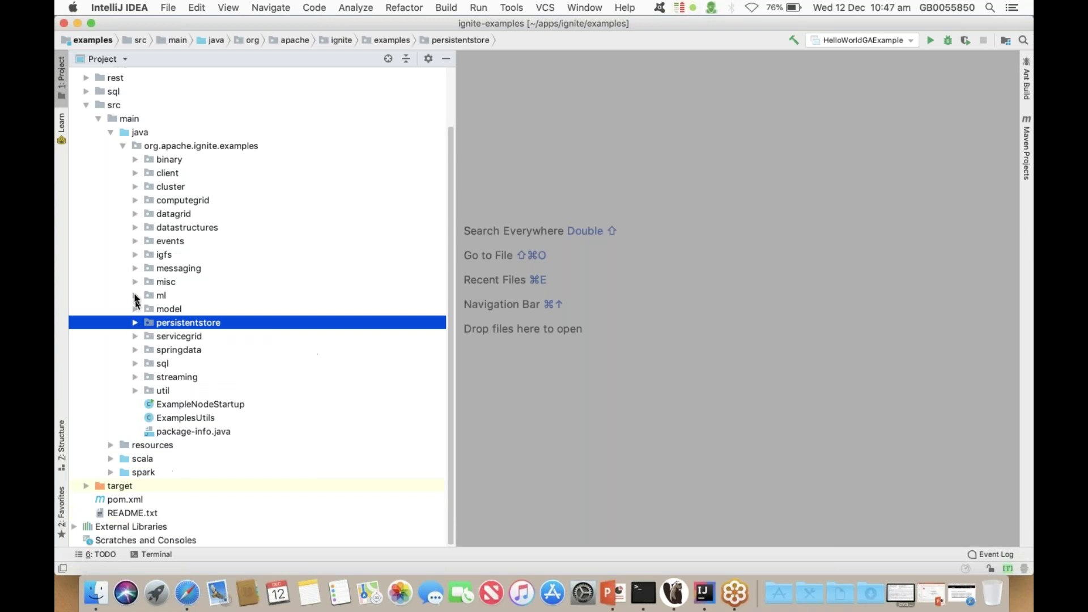
click(135, 296)
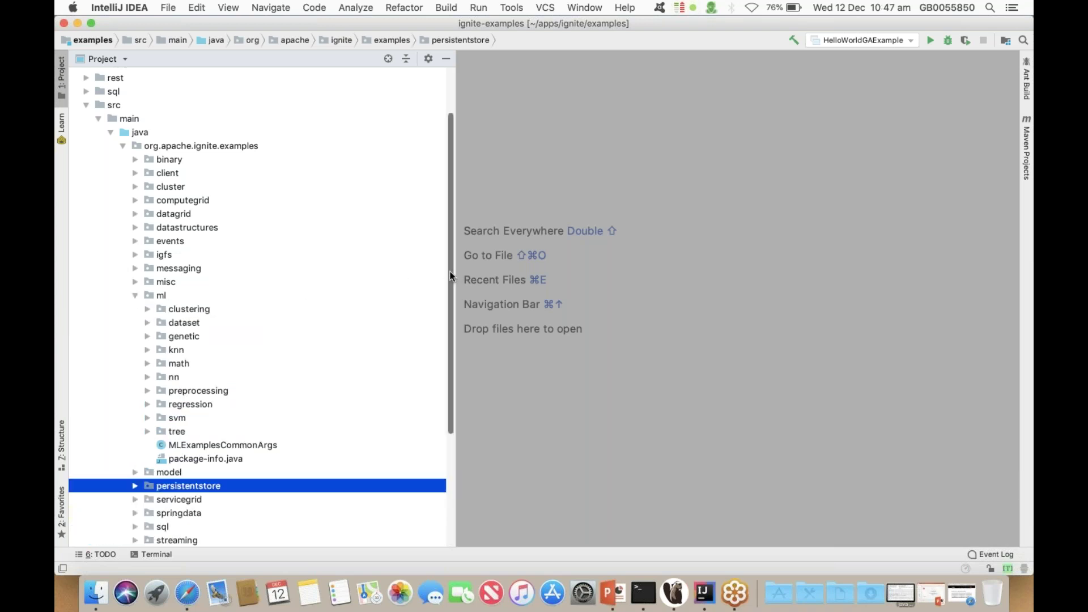
Step: Expand the genetic package under ml and its helloworld subpackage to view the example classes
scroll(452, 281, down, 5)
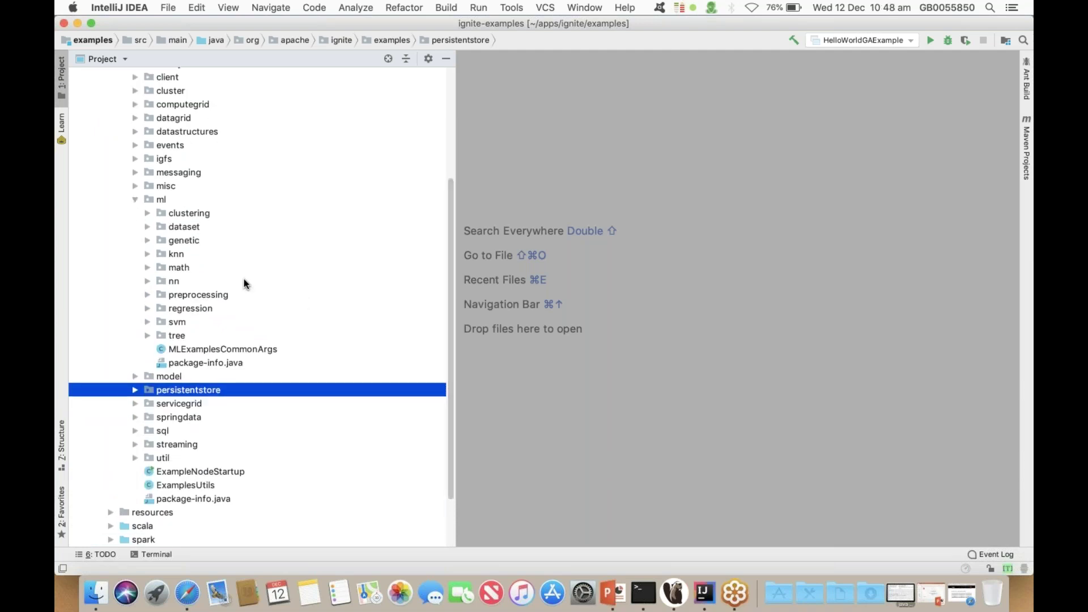
click(148, 240)
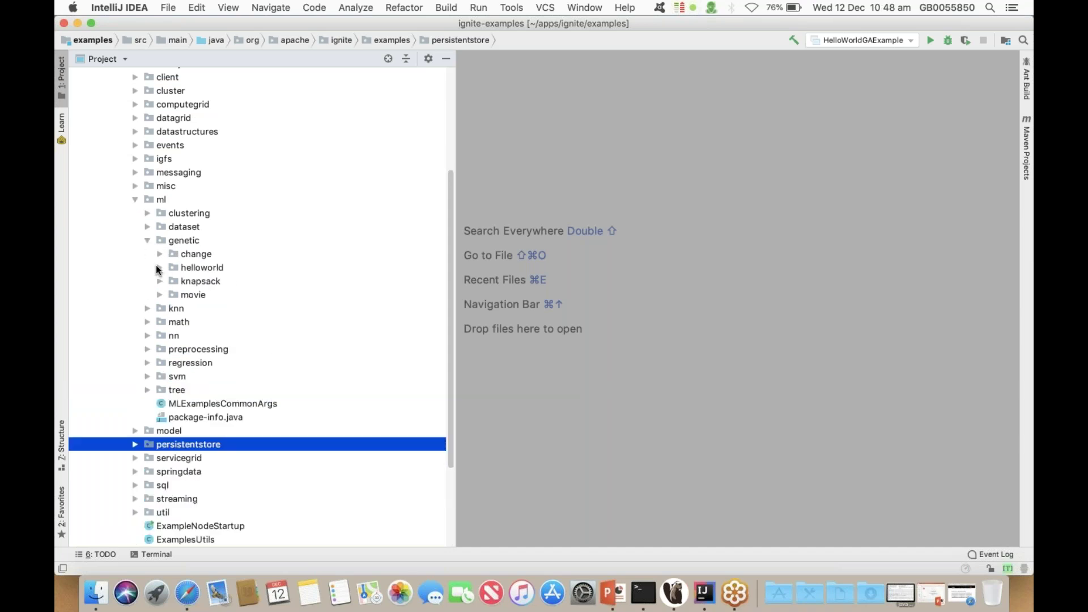
click(159, 268)
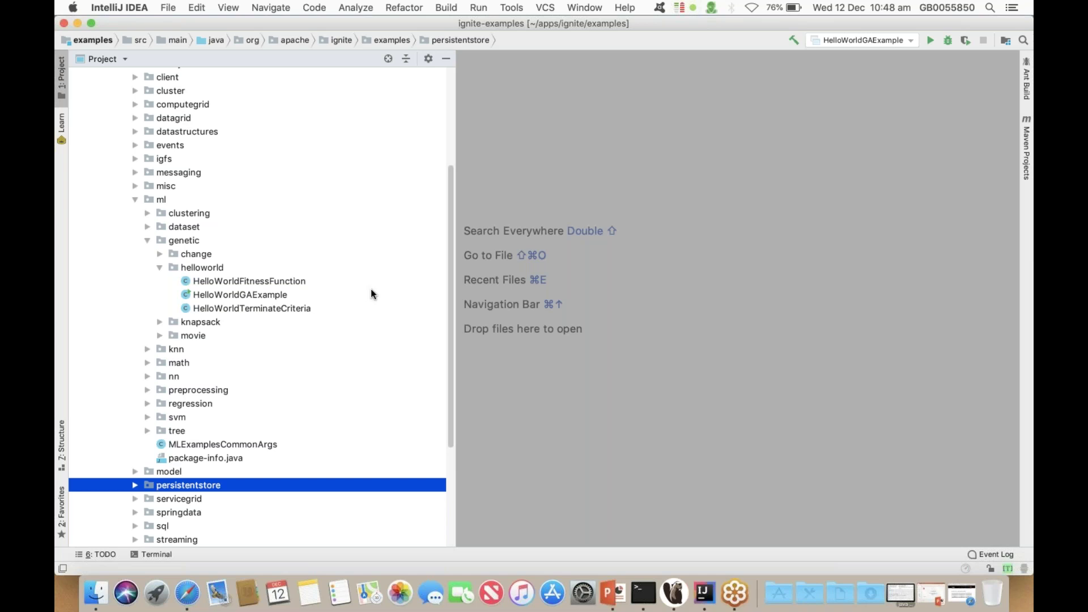
scroll(451, 328, down, 5)
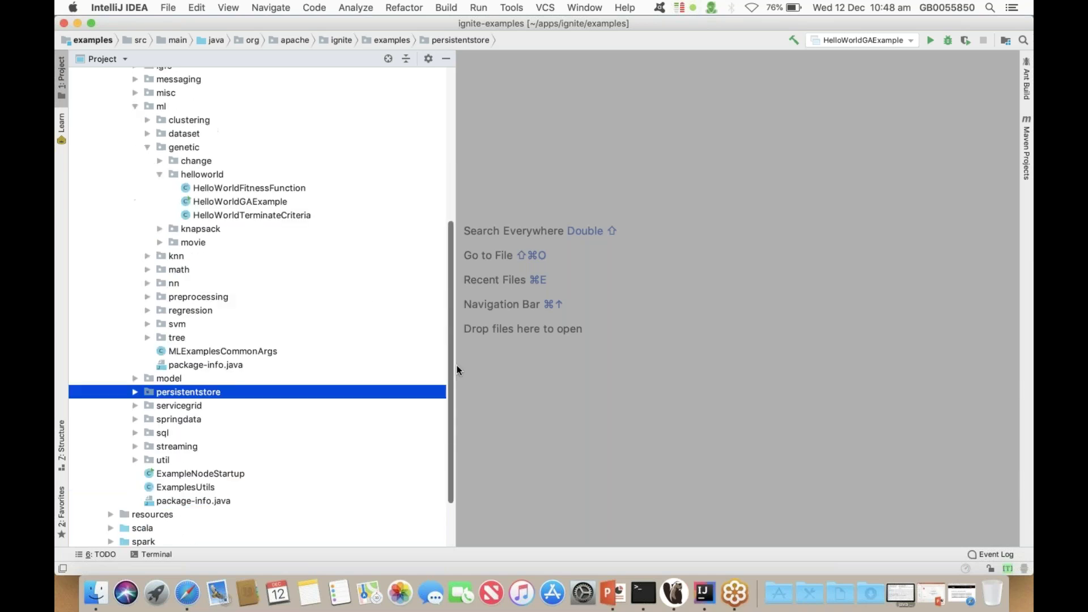
click(203, 404)
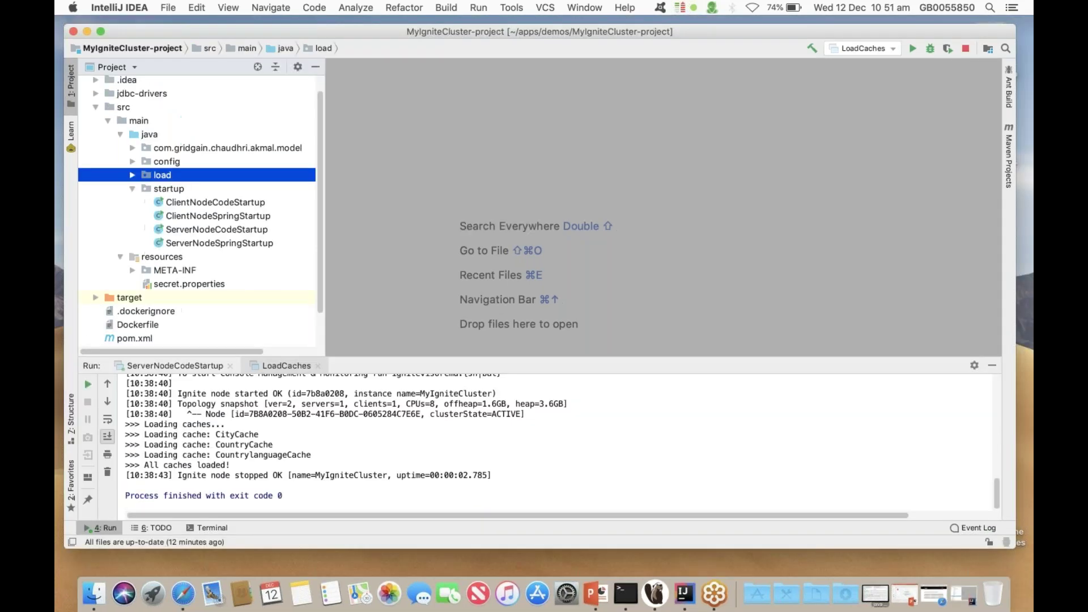
Step: Minimize the MyIgniteCluster-project and DBeaver windows, switch to PowerPoint, and present the closing "Any Questions?" slide as a full-screen slide show
key(super+m)
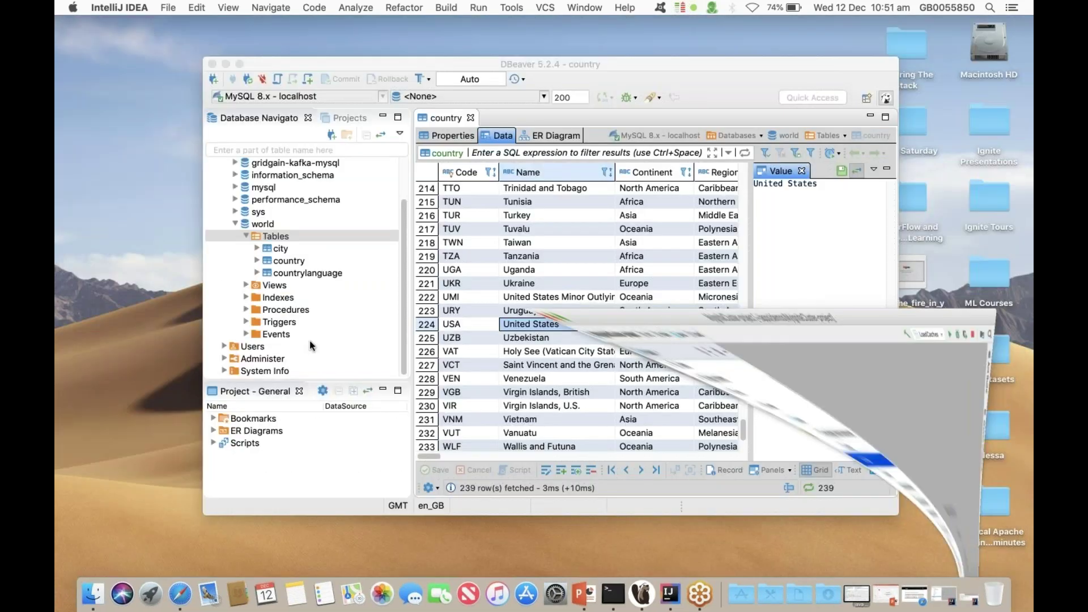
click(226, 66)
click(568, 595)
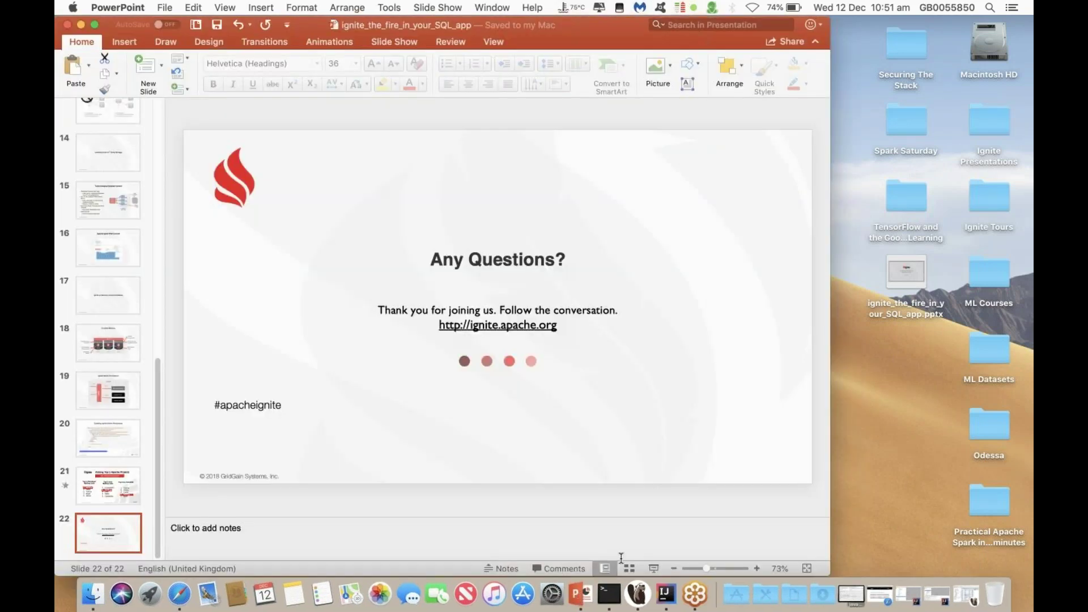
click(654, 568)
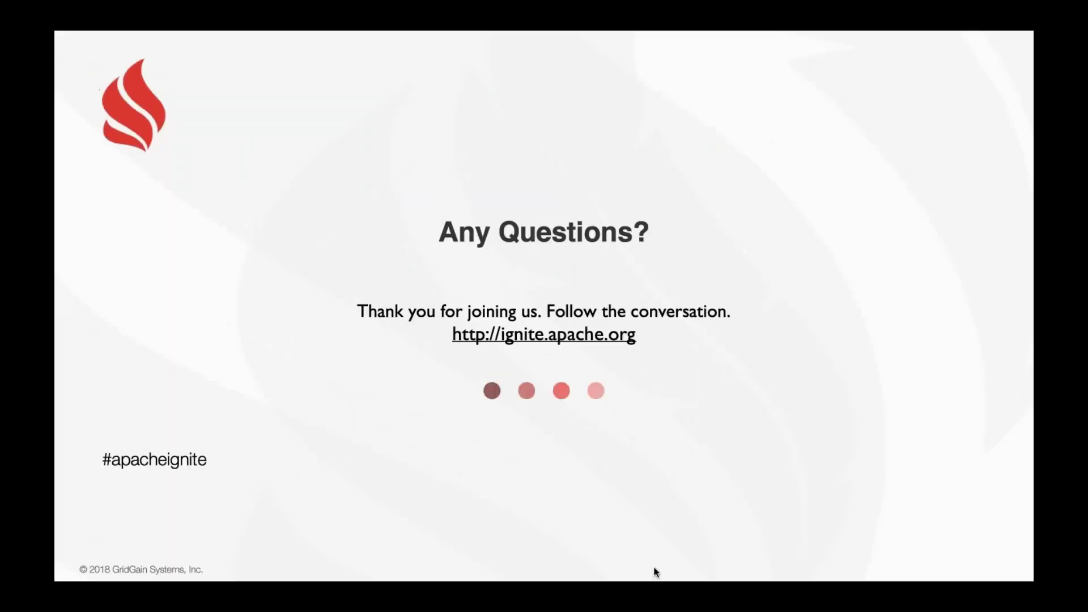